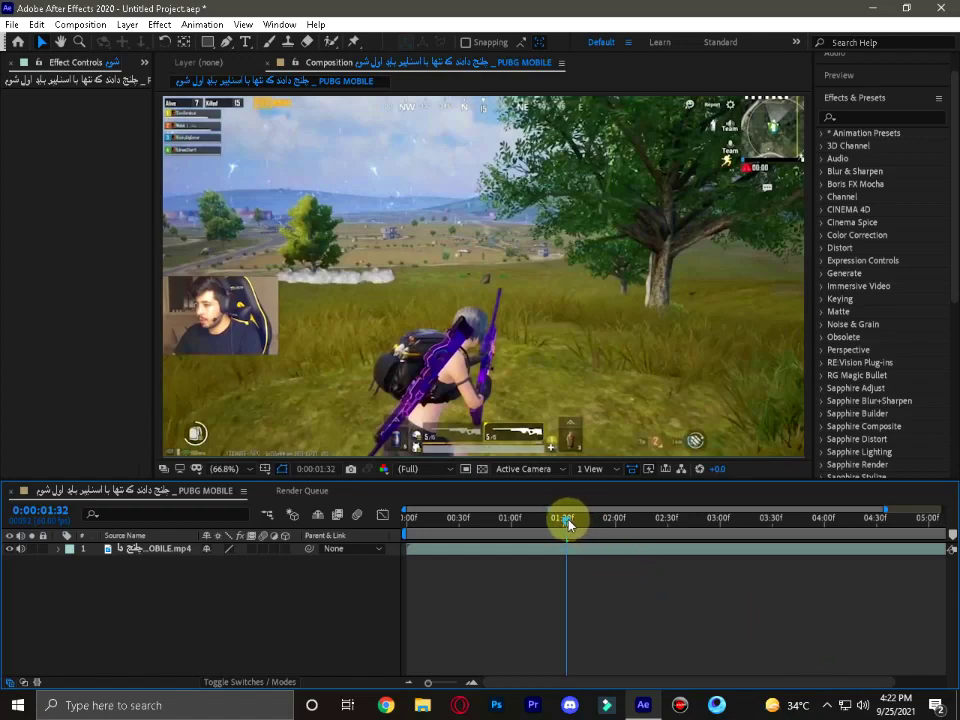
Preview the gameplay clip, scrub to 0:00:02:06 where the scope view begins, and select its layer.
{"action": "left_click_drag", "start_coordinate": [567, 521], "coordinate": [406, 520]}
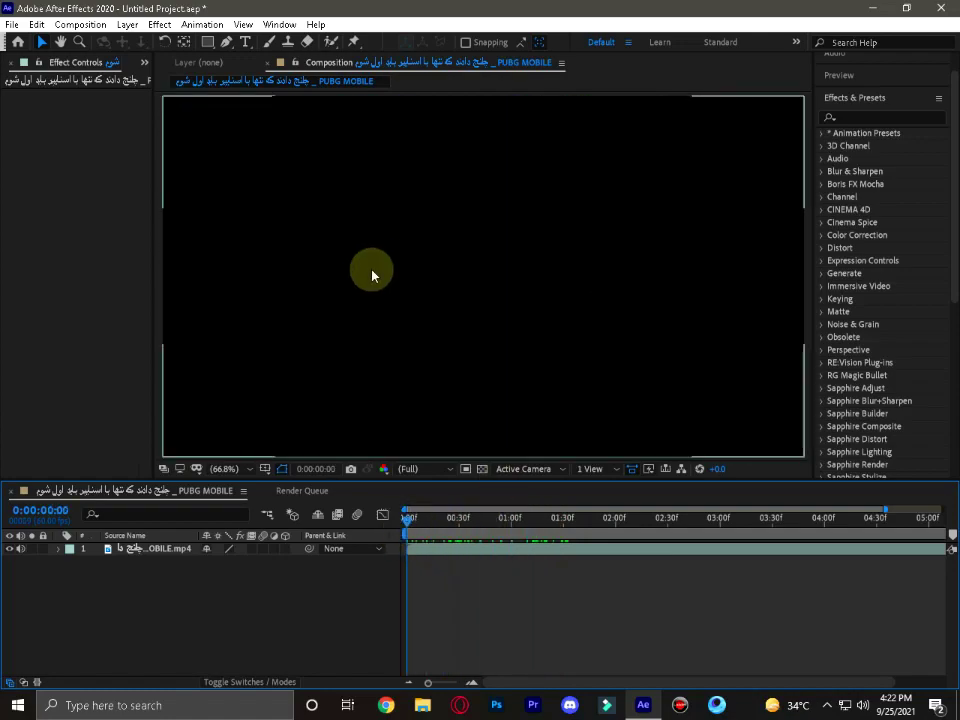
{"action": "key", "text": "space"}
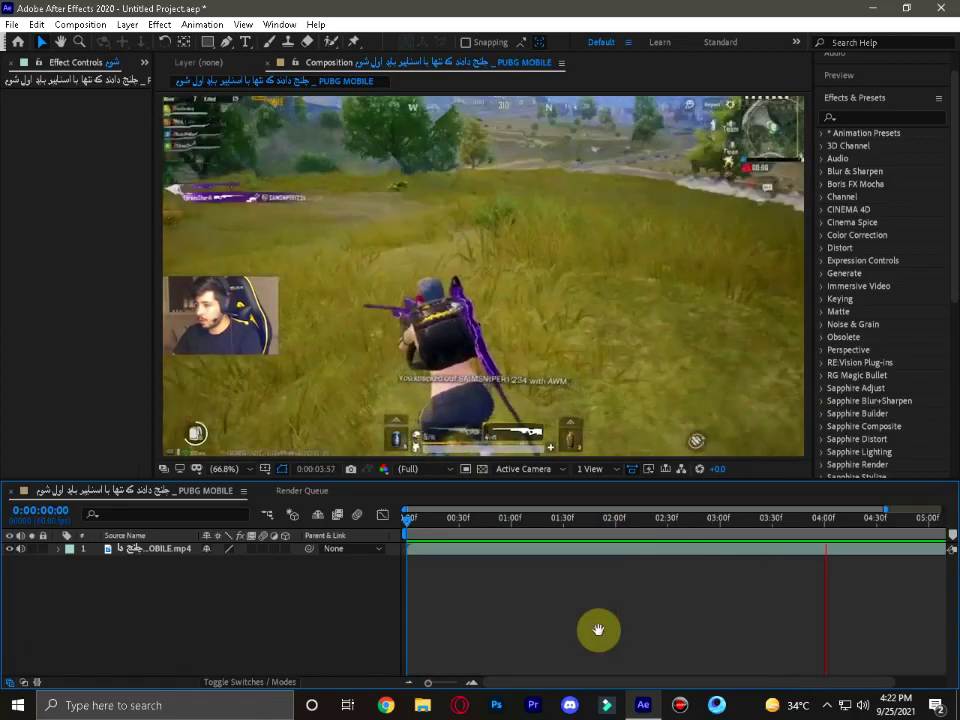
{"action": "key", "text": "space"}
{"action": "left_click_drag", "start_coordinate": [483, 520], "coordinate": [549, 522]}
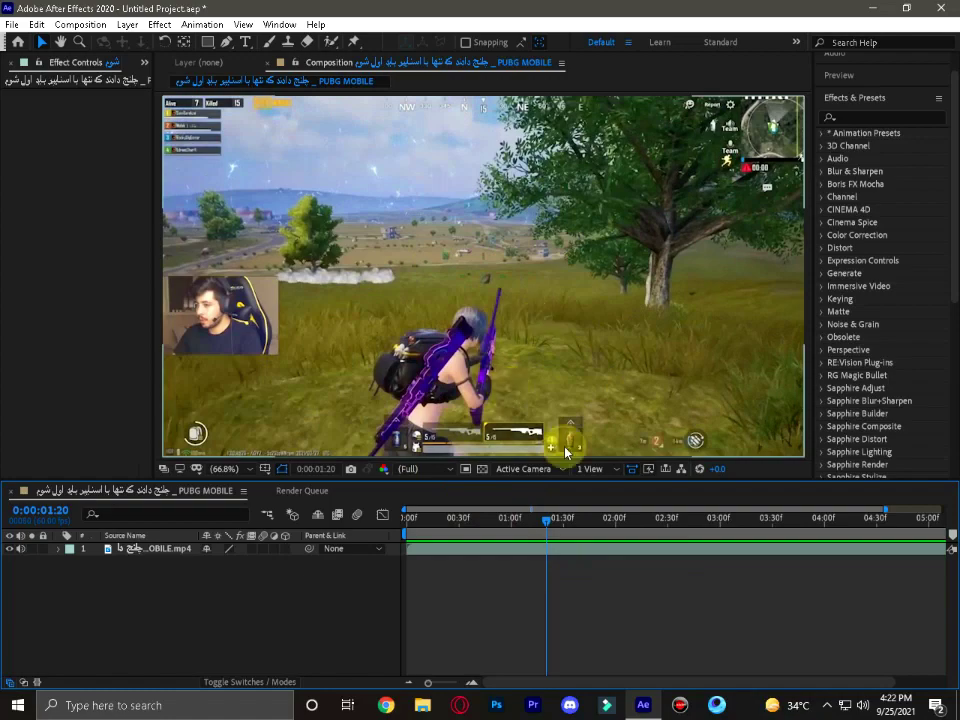
{"action": "mouse_move", "coordinate": [547, 527]}
{"action": "left_mouse_down"}
{"action": "mouse_move", "coordinate": [660, 521]}
{"action": "mouse_move", "coordinate": [617, 523]}
{"action": "mouse_move", "coordinate": [625, 522]}
{"action": "left_mouse_up"}
{"action": "left_click", "coordinate": [580, 547]}
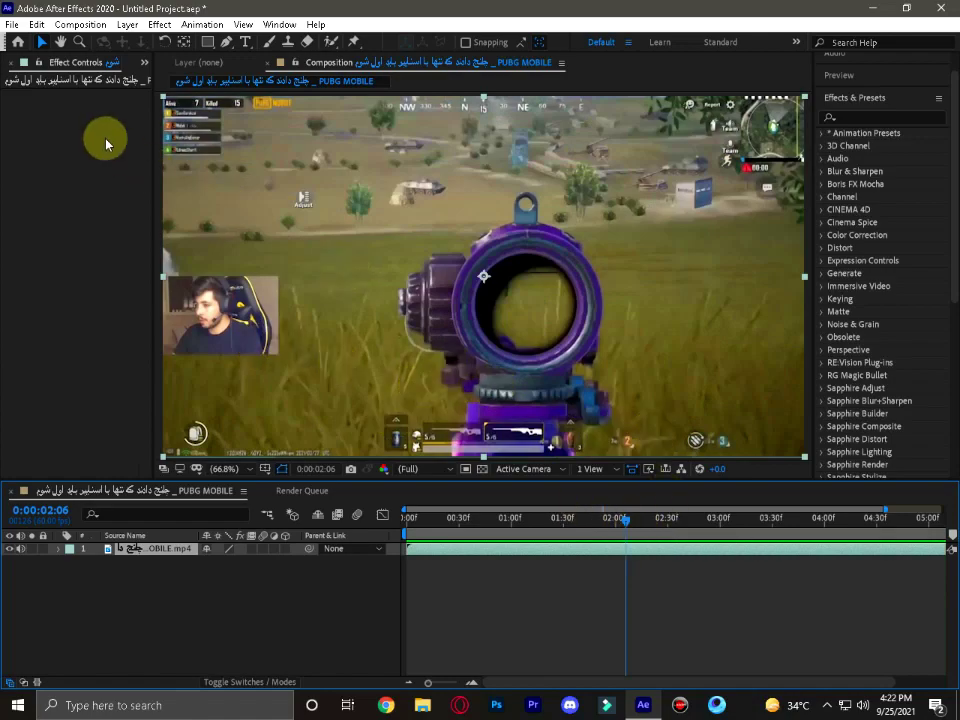
Split the clip at 0:00:02:06 and 0:00:02:51, then select the middle scope layer at 2:06.
{"action": "left_click", "coordinate": [38, 26]}
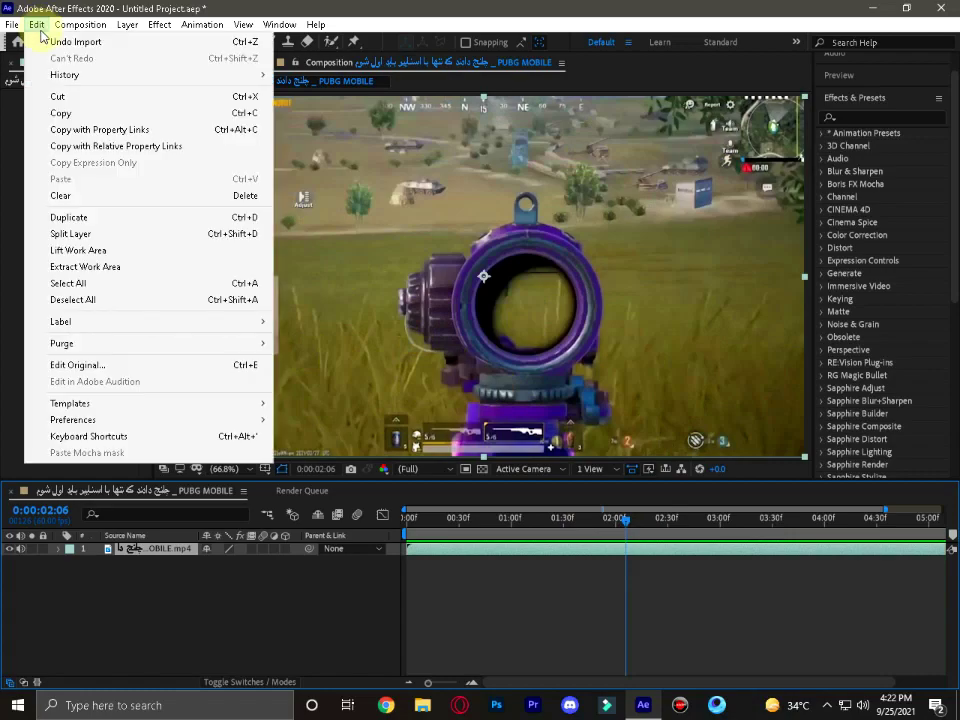
{"action": "left_click", "coordinate": [70, 234]}
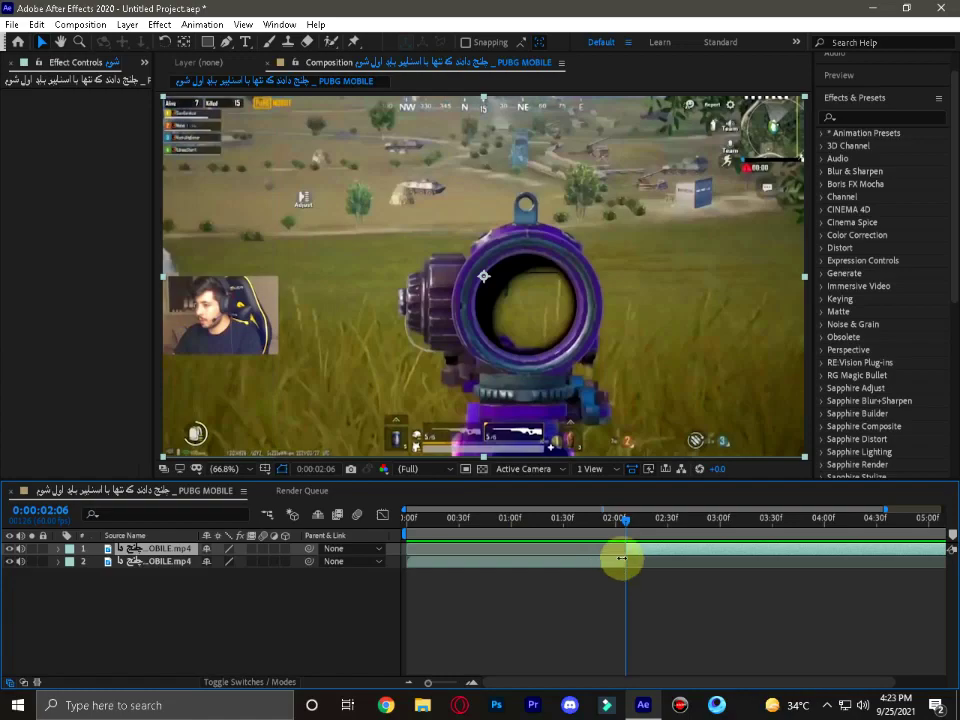
{"action": "mouse_move", "coordinate": [624, 519]}
{"action": "left_mouse_down"}
{"action": "mouse_move", "coordinate": [706, 527]}
{"action": "mouse_move", "coordinate": [713, 558]}
{"action": "left_mouse_up"}
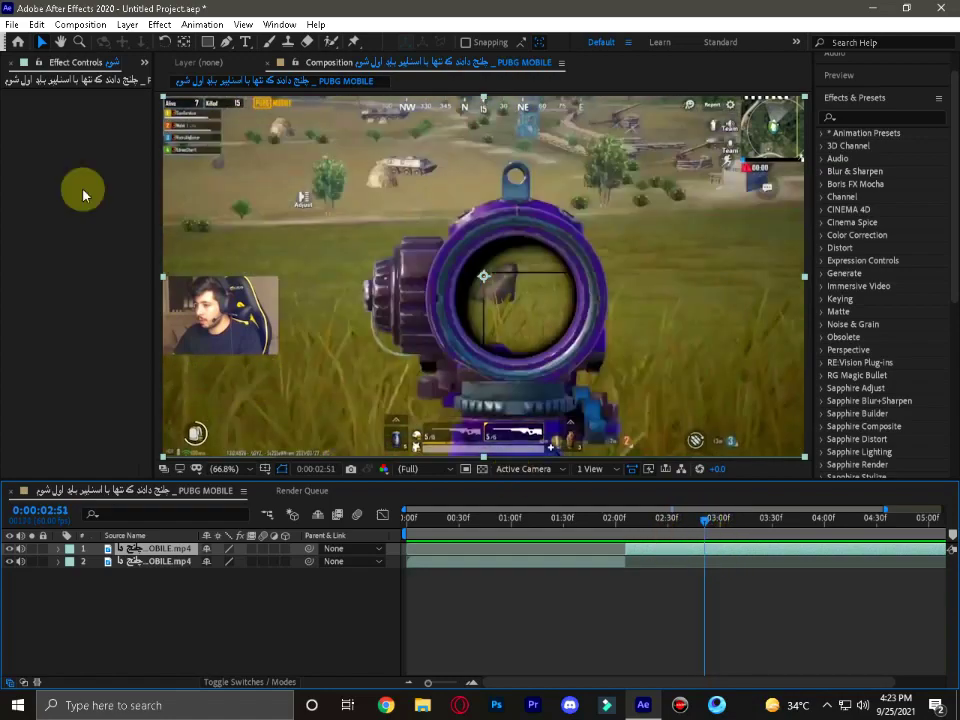
{"action": "left_click", "coordinate": [36, 24]}
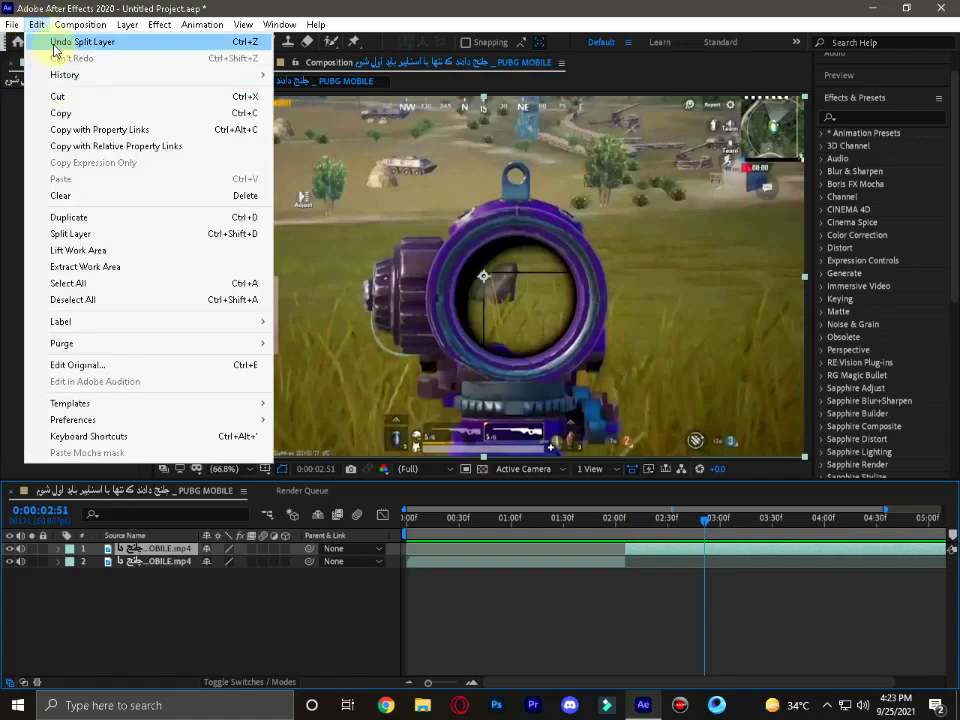
{"action": "left_click", "coordinate": [86, 236]}
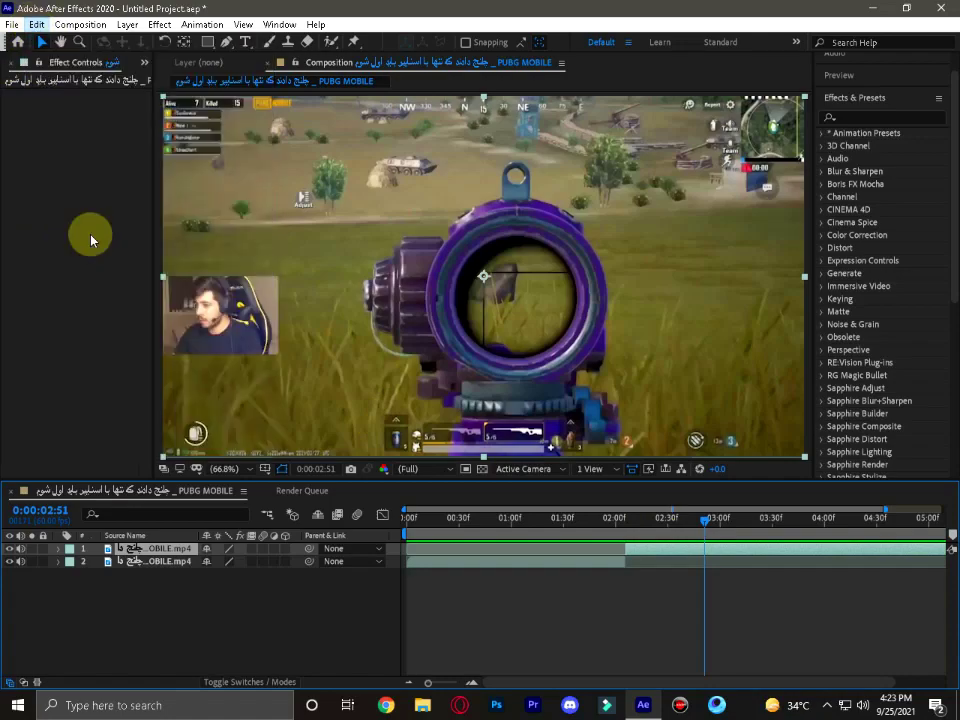
{"action": "left_click", "coordinate": [660, 561]}
{"action": "left_click_drag", "start_coordinate": [641, 521], "coordinate": [626, 540]}
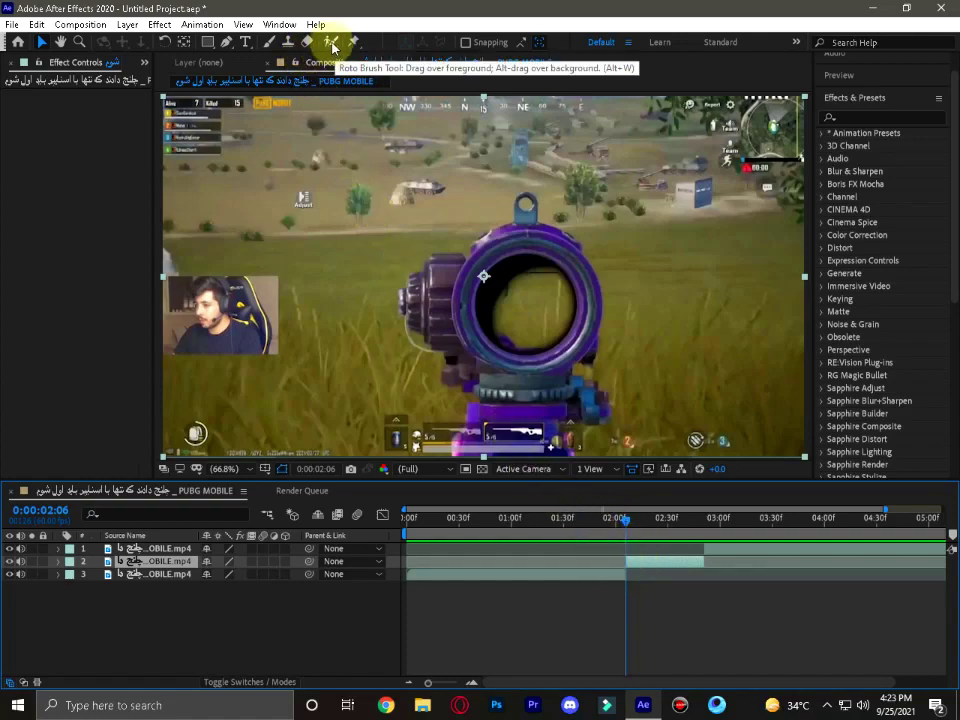
Use the Roto Brush on layer 2 to paint over the scope's left side, top and right side.
{"action": "left_click", "coordinate": [332, 44]}
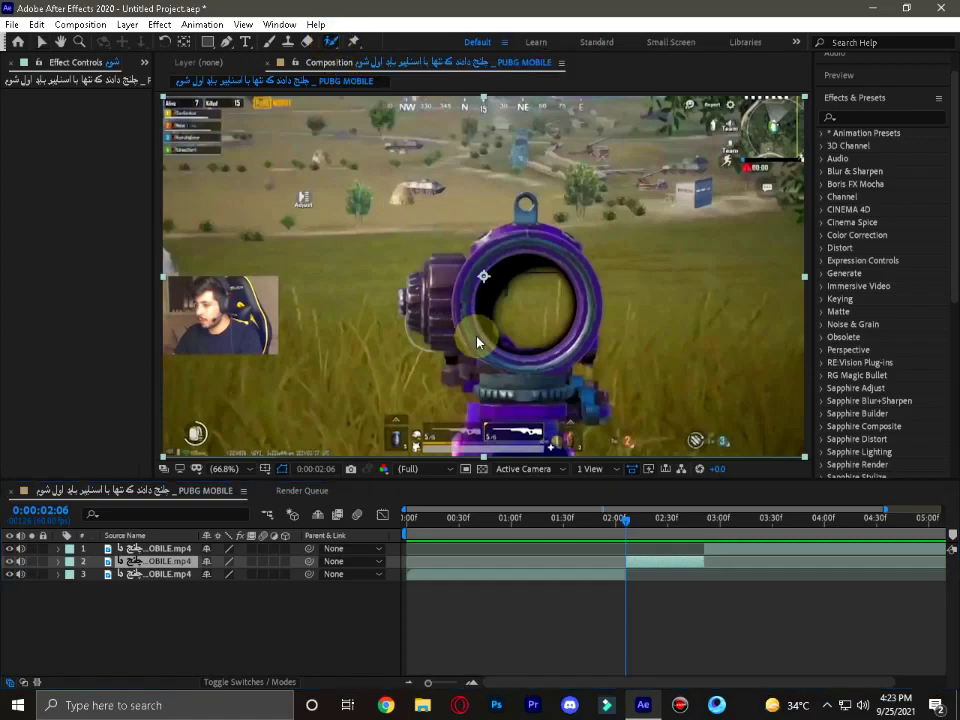
{"action": "double_click", "coordinate": [649, 564]}
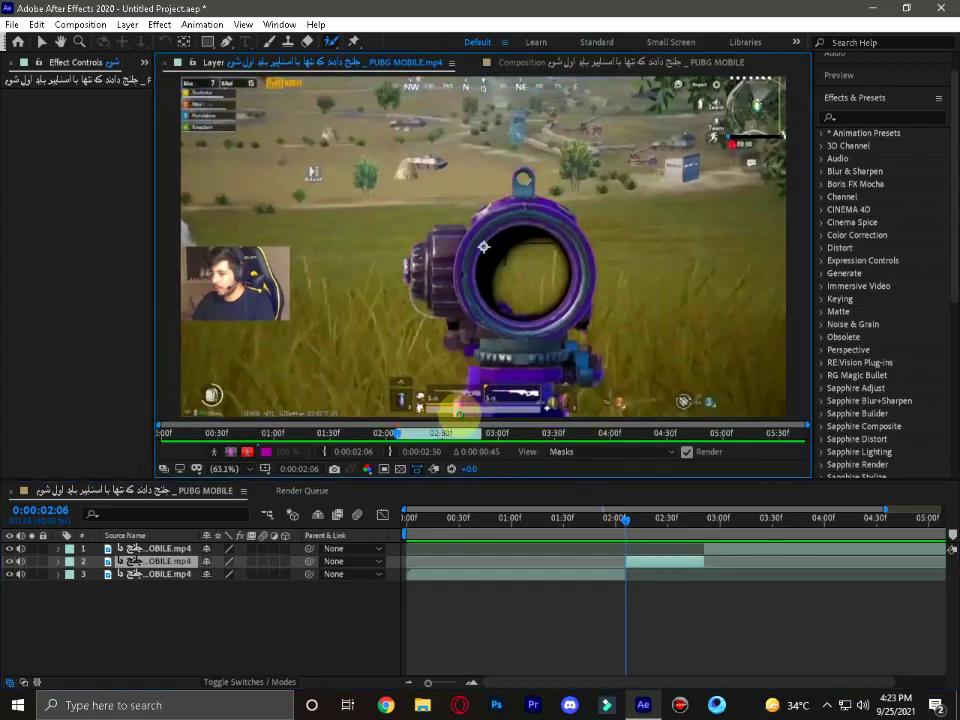
{"action": "mouse_move", "coordinate": [458, 403]}
{"action": "left_mouse_down"}
{"action": "mouse_move", "coordinate": [475, 388]}
{"action": "mouse_move", "coordinate": [452, 325]}
{"action": "mouse_move", "coordinate": [443, 229]}
{"action": "left_mouse_up"}
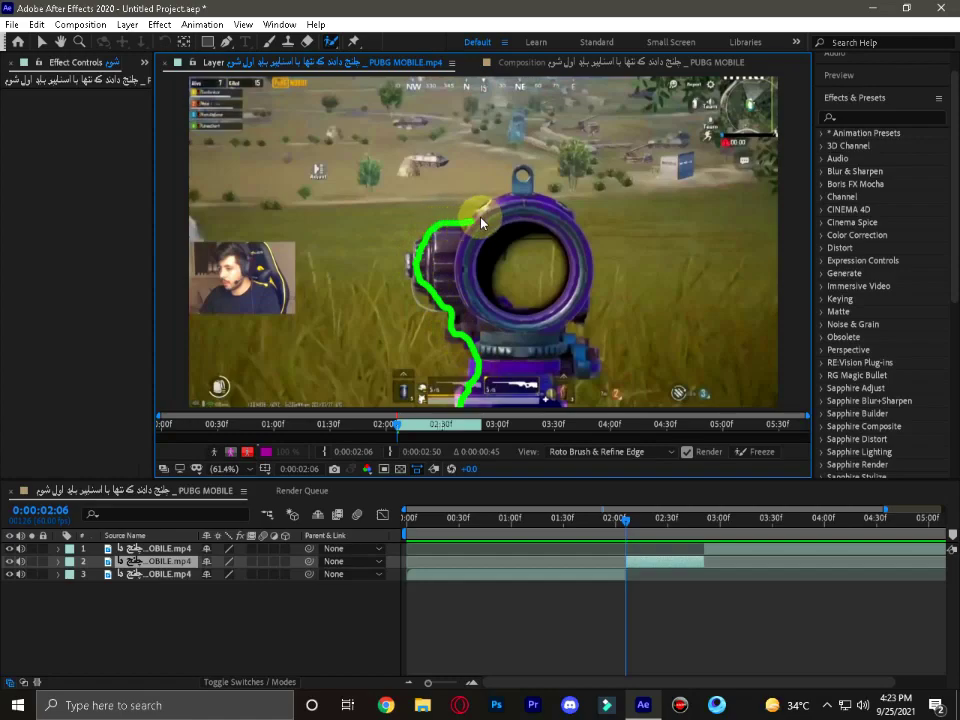
{"action": "left_click_drag", "start_coordinate": [520, 189], "coordinate": [531, 178]}
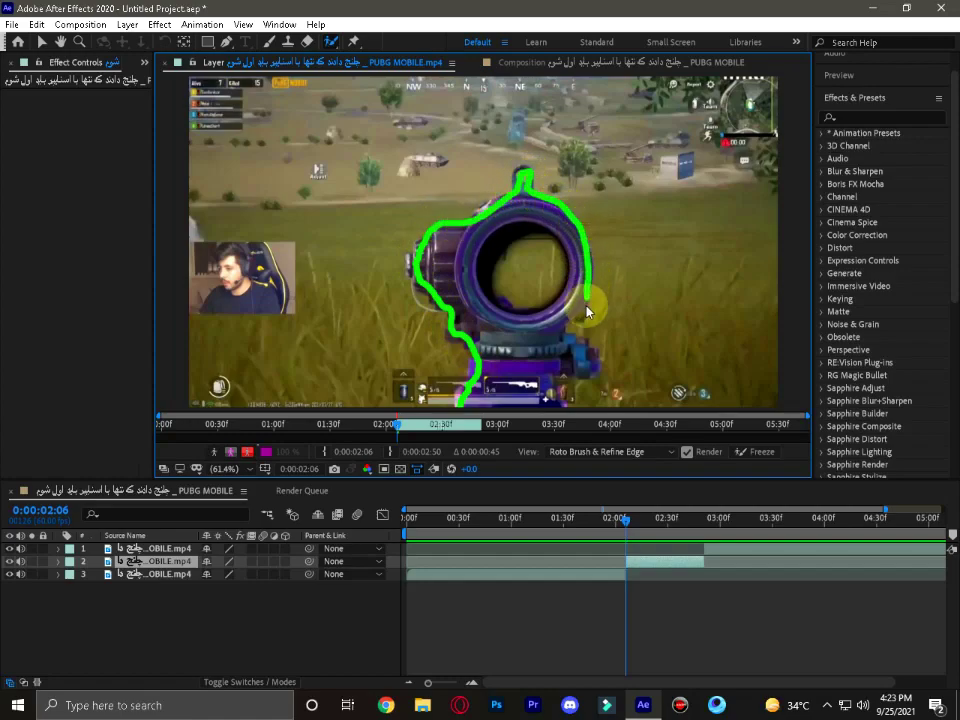
{"action": "mouse_move", "coordinate": [588, 312]}
{"action": "left_mouse_down"}
{"action": "mouse_move", "coordinate": [596, 364]}
{"action": "mouse_move", "coordinate": [560, 392]}
{"action": "mouse_move", "coordinate": [565, 403]}
{"action": "mouse_move", "coordinate": [468, 404]}
{"action": "left_mouse_up"}
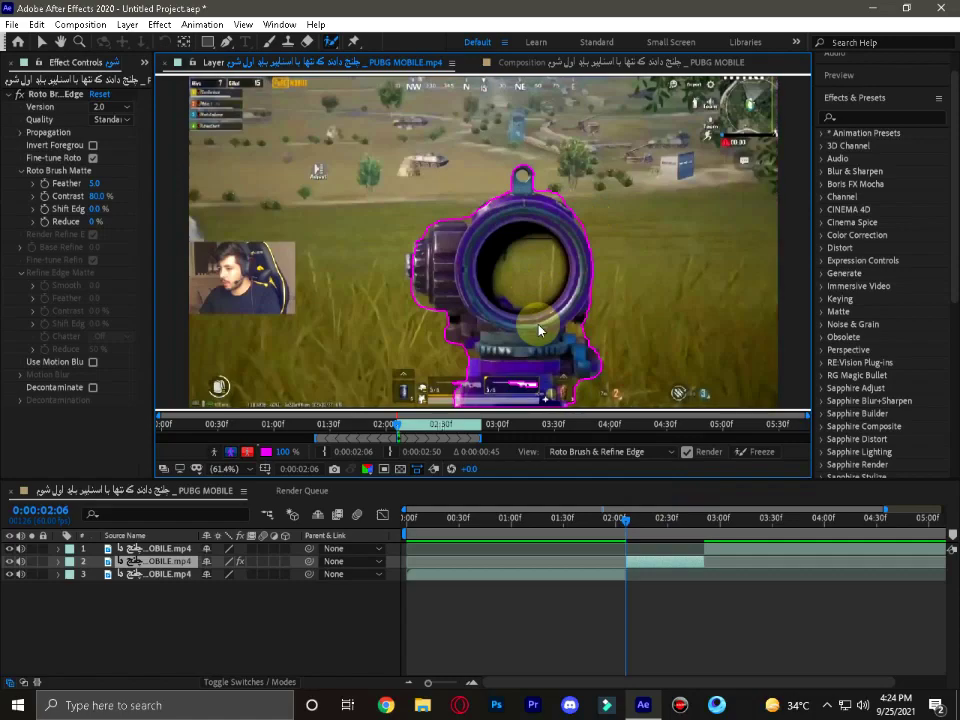
Propagate the scope matte, freeze it across the section, and return to the Composition view.
{"action": "key", "text": "space"}
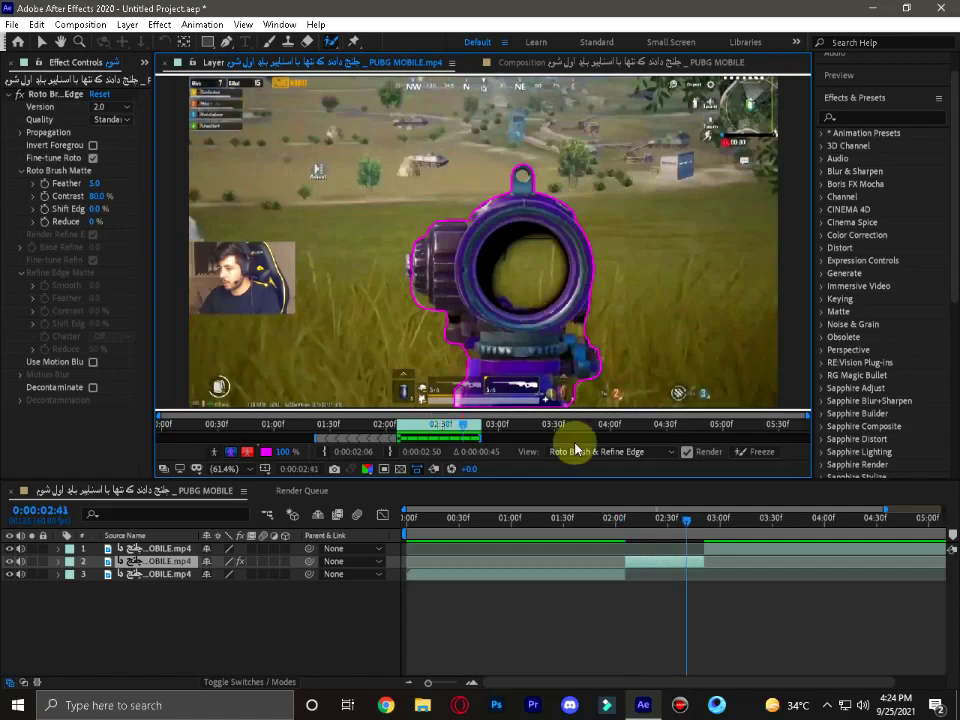
{"action": "left_click", "coordinate": [759, 456]}
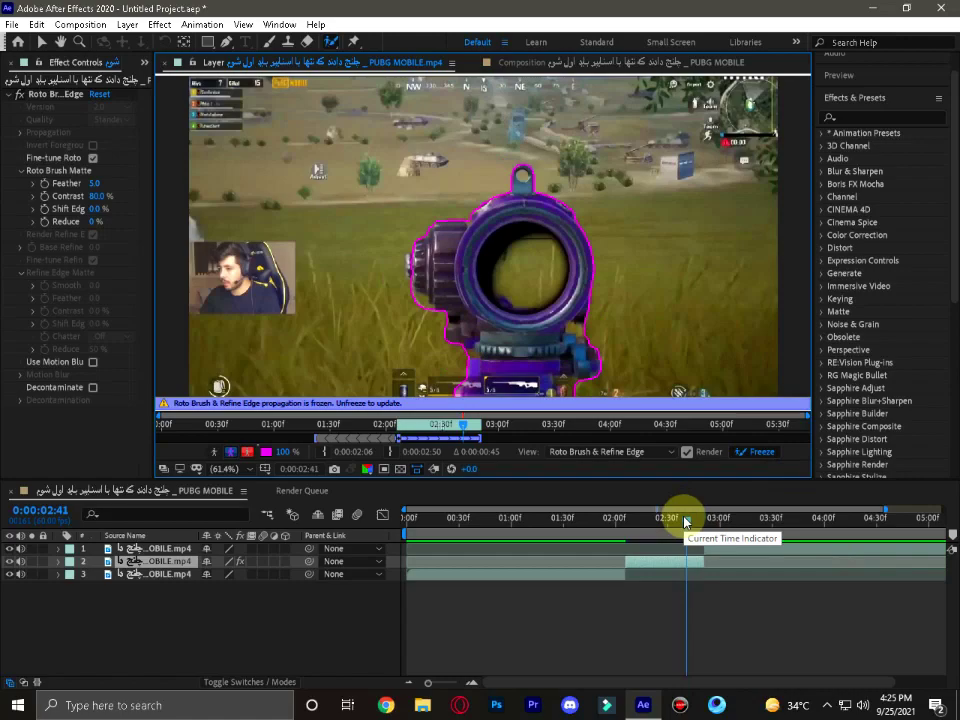
{"action": "mouse_move", "coordinate": [677, 520]}
{"action": "left_mouse_down"}
{"action": "mouse_move", "coordinate": [633, 535]}
{"action": "mouse_move", "coordinate": [698, 538]}
{"action": "left_mouse_up"}
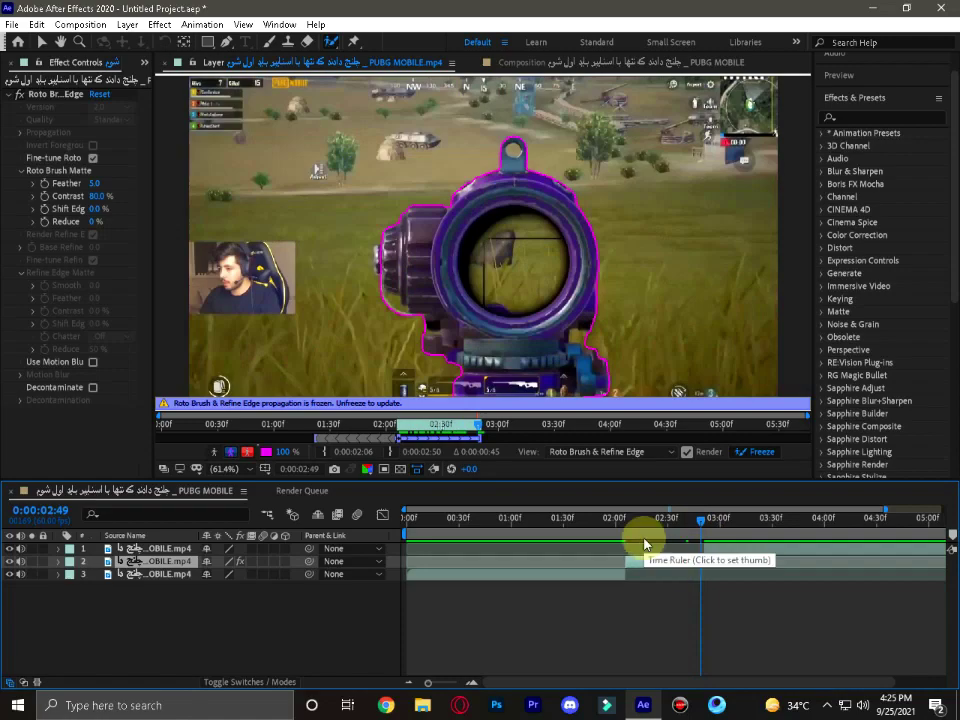
{"action": "left_click", "coordinate": [569, 66]}
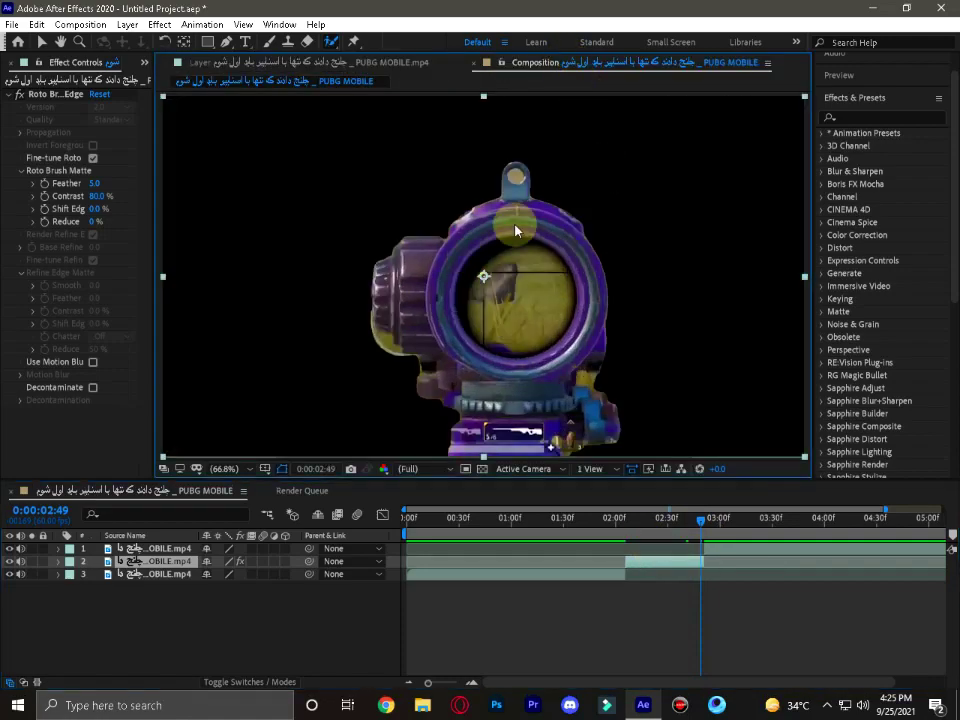
Split the scope layer again at 0:00:02:10.
{"action": "left_click_drag", "start_coordinate": [703, 535], "coordinate": [628, 536]}
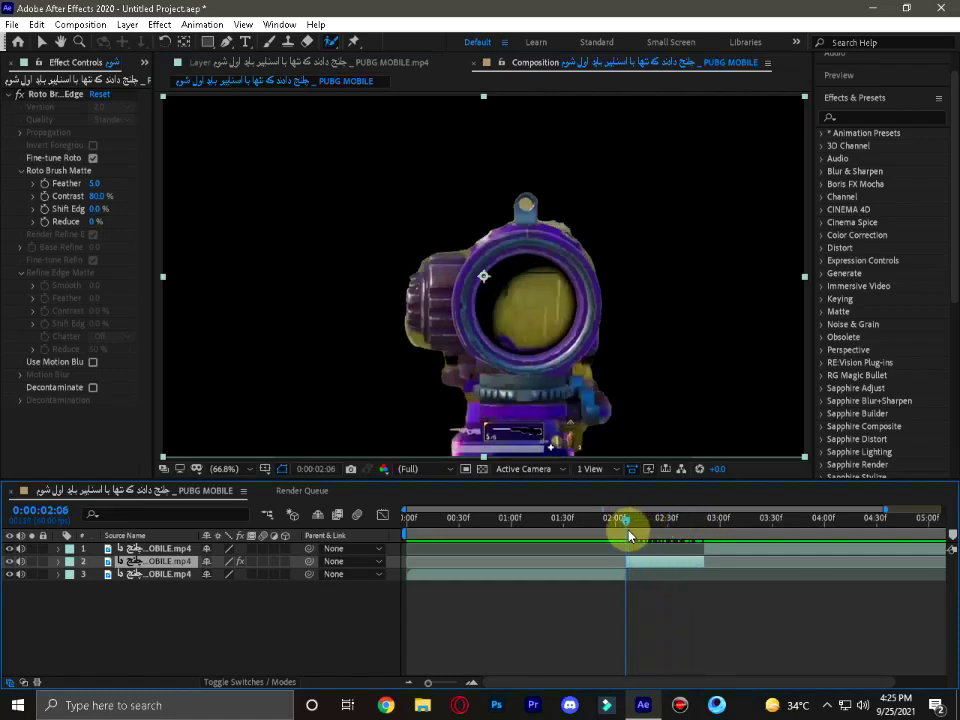
{"action": "left_click_drag", "start_coordinate": [628, 533], "coordinate": [650, 562]}
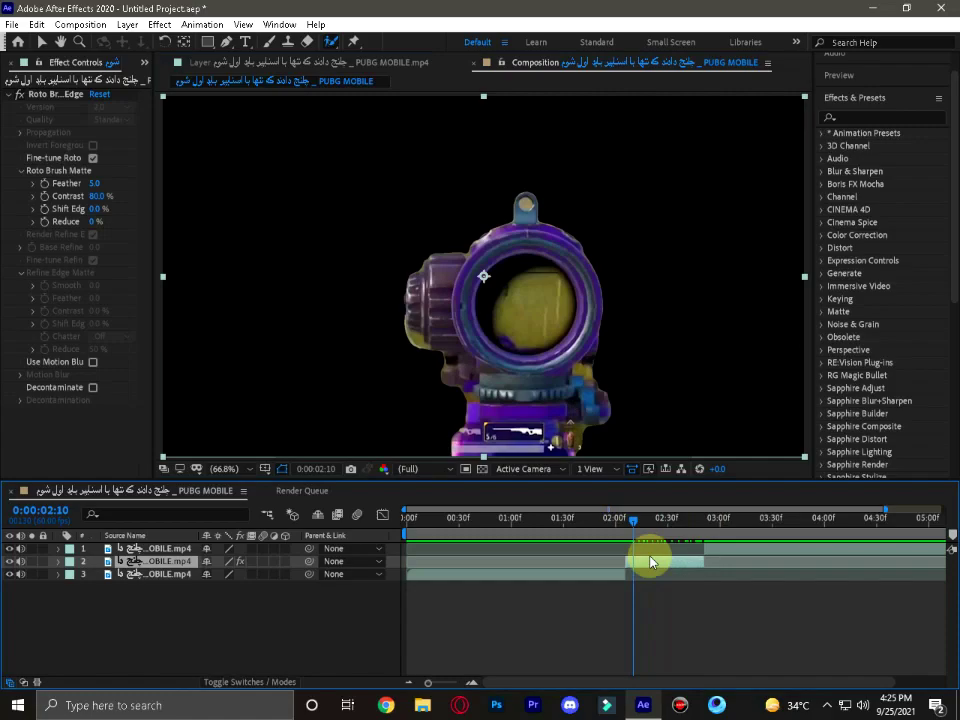
{"action": "key", "text": "ctrl+shift+d"}
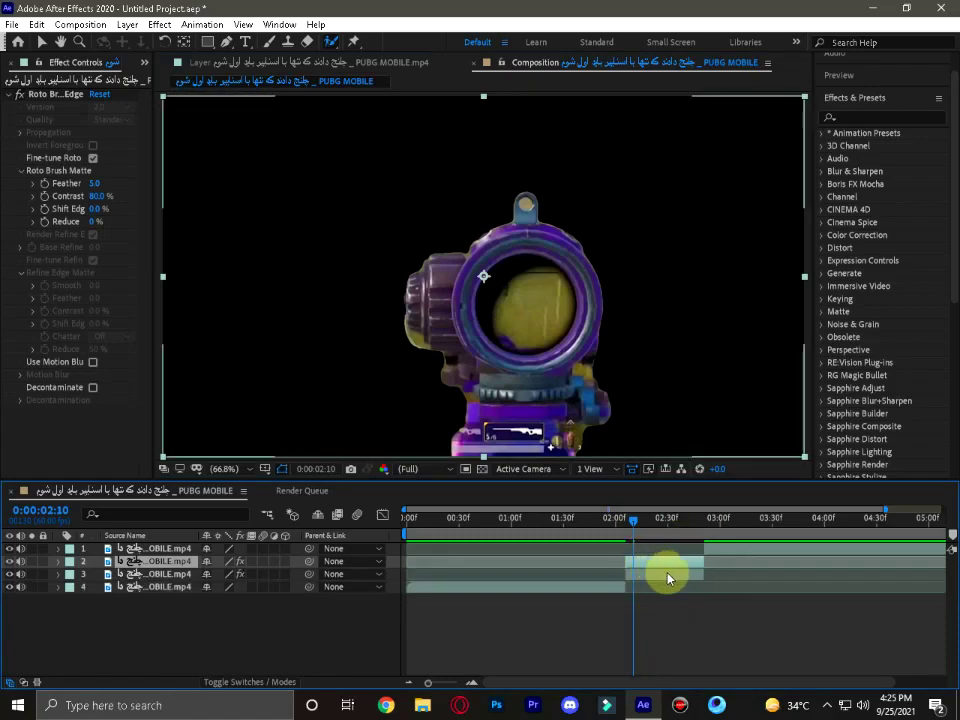
Select layer 3 and delete its Roto Brush & Refine Edge effect.
{"action": "left_click", "coordinate": [162, 578]}
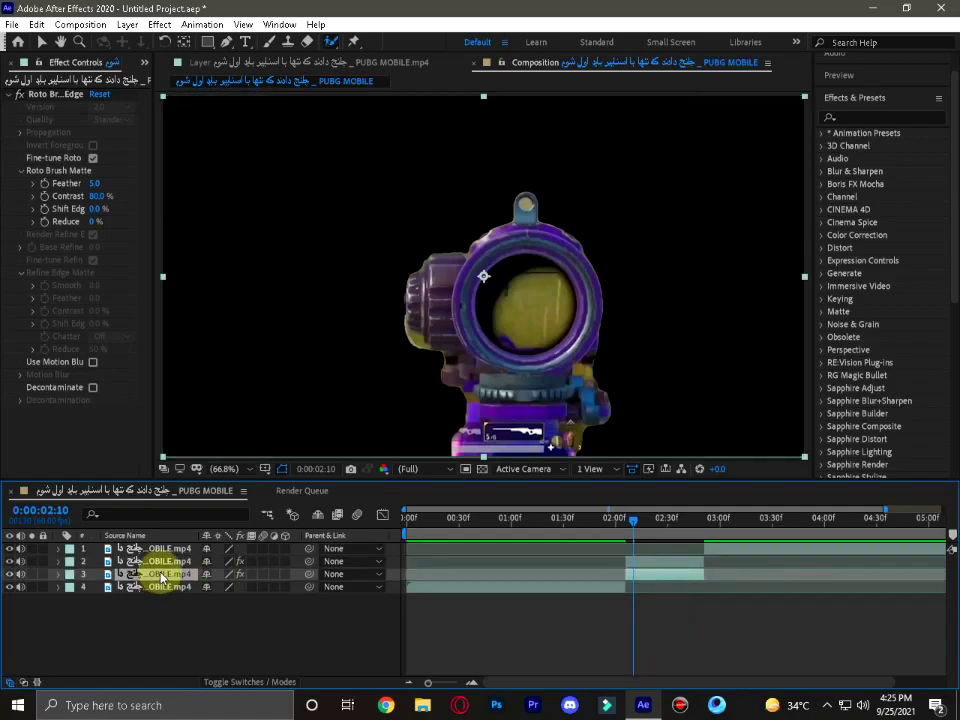
{"action": "double_click", "coordinate": [162, 578]}
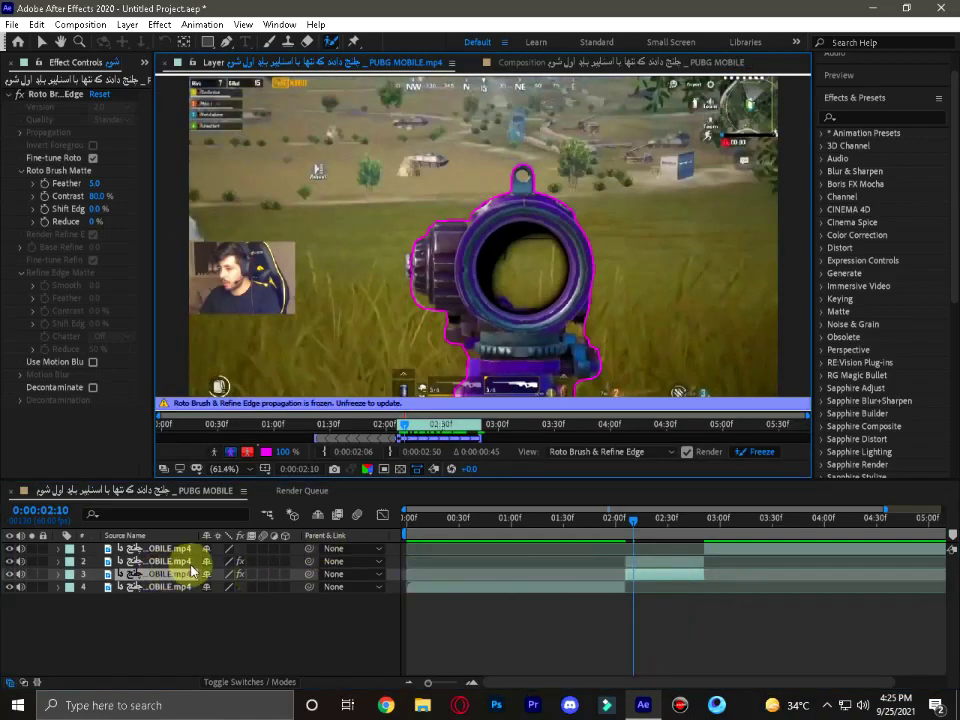
{"action": "left_click", "coordinate": [675, 566]}
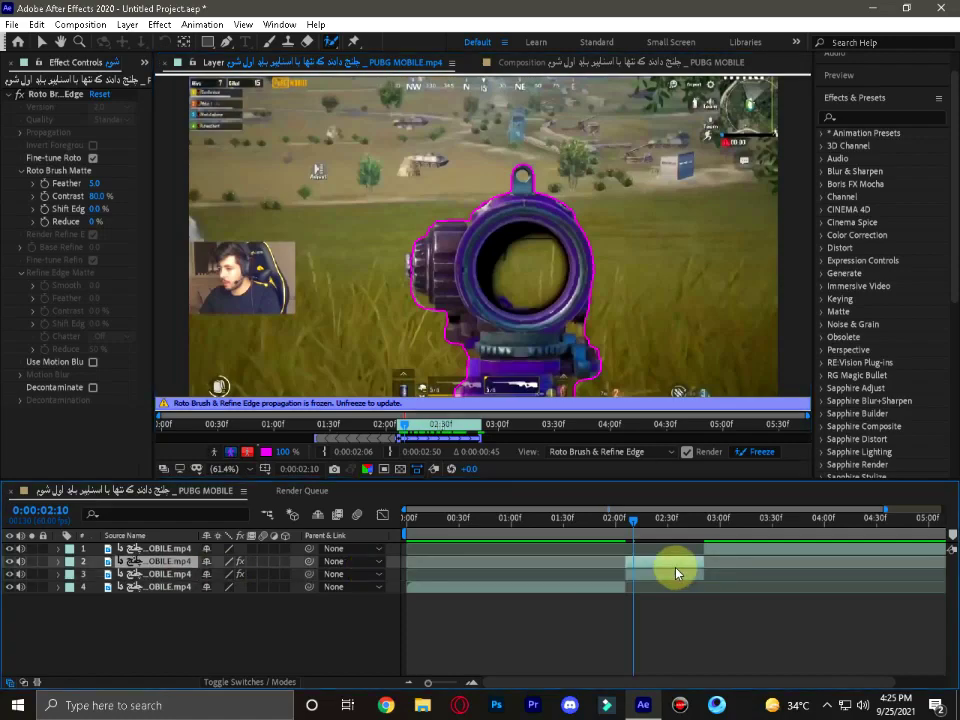
{"action": "left_click", "coordinate": [538, 64]}
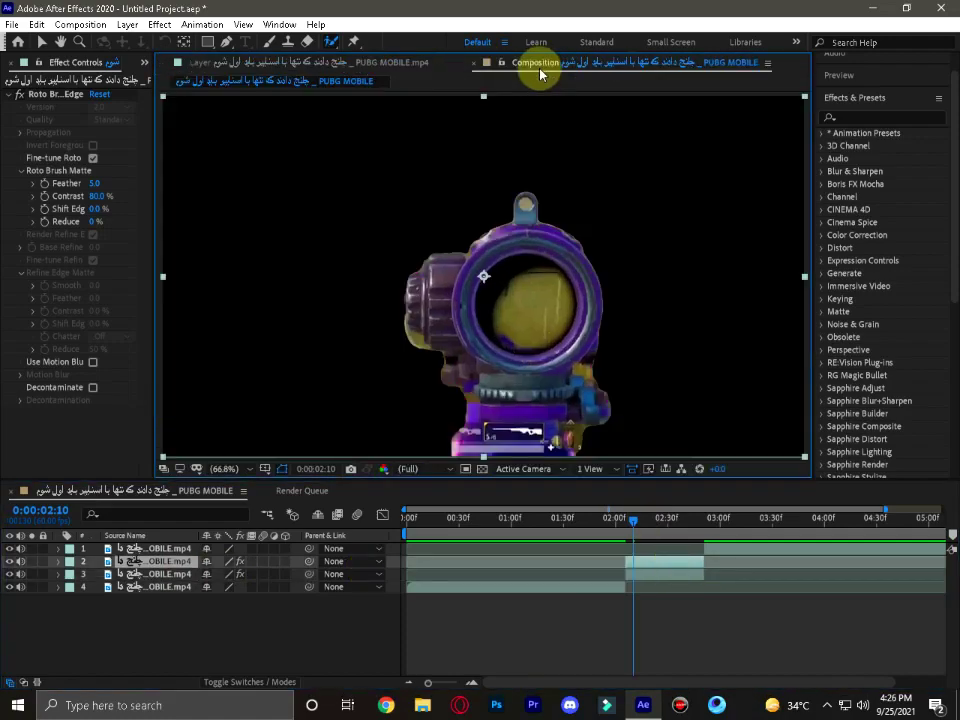
{"action": "left_click", "coordinate": [155, 575]}
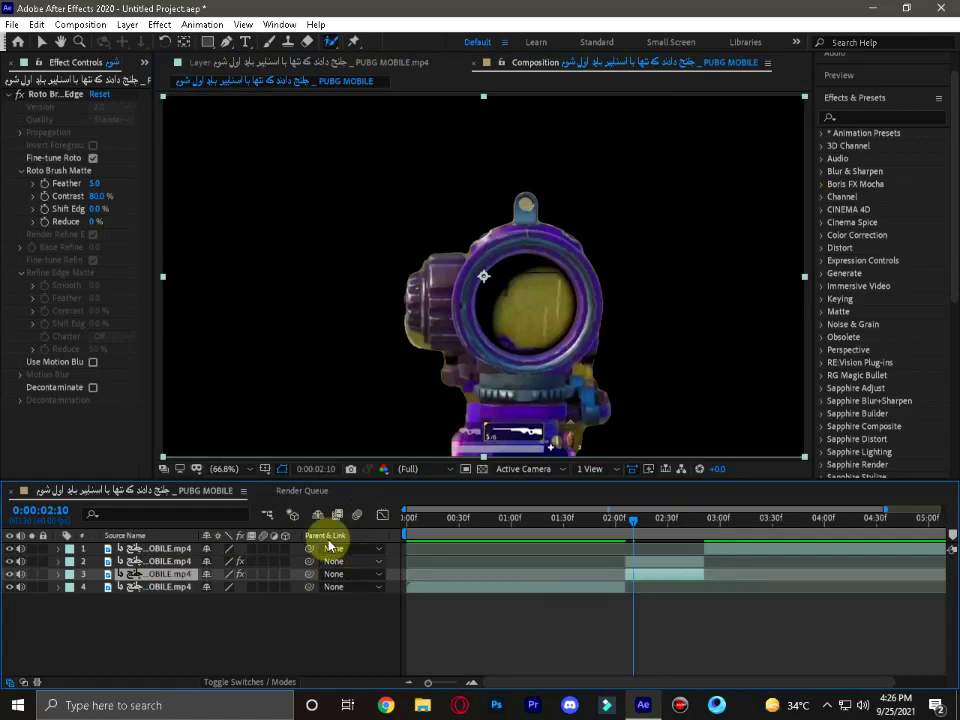
{"action": "left_click", "coordinate": [35, 94]}
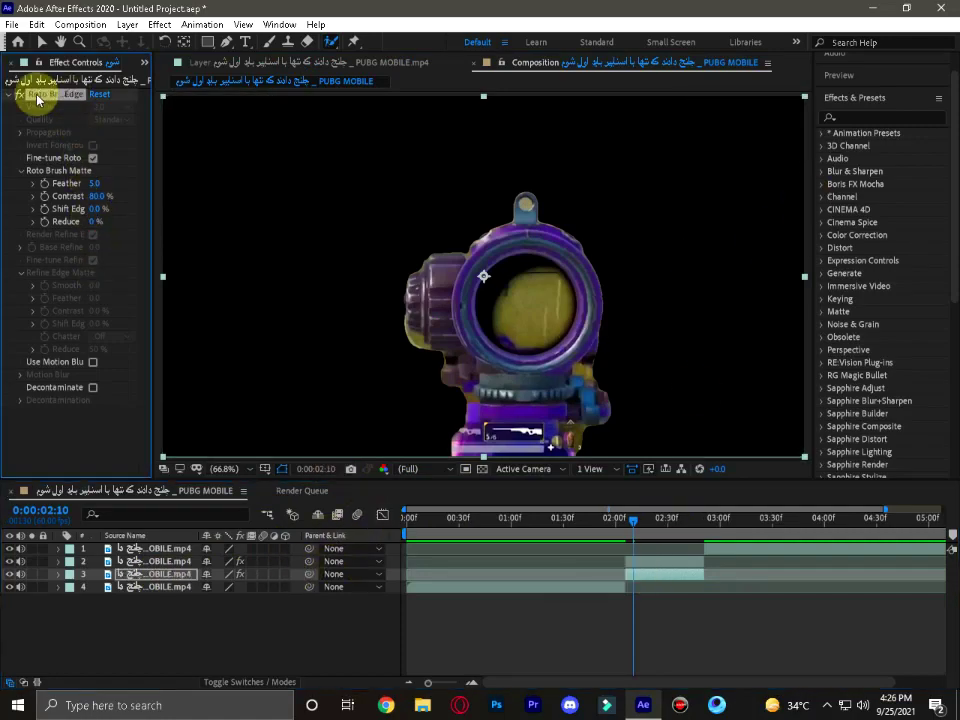
{"action": "key", "text": "Delete"}
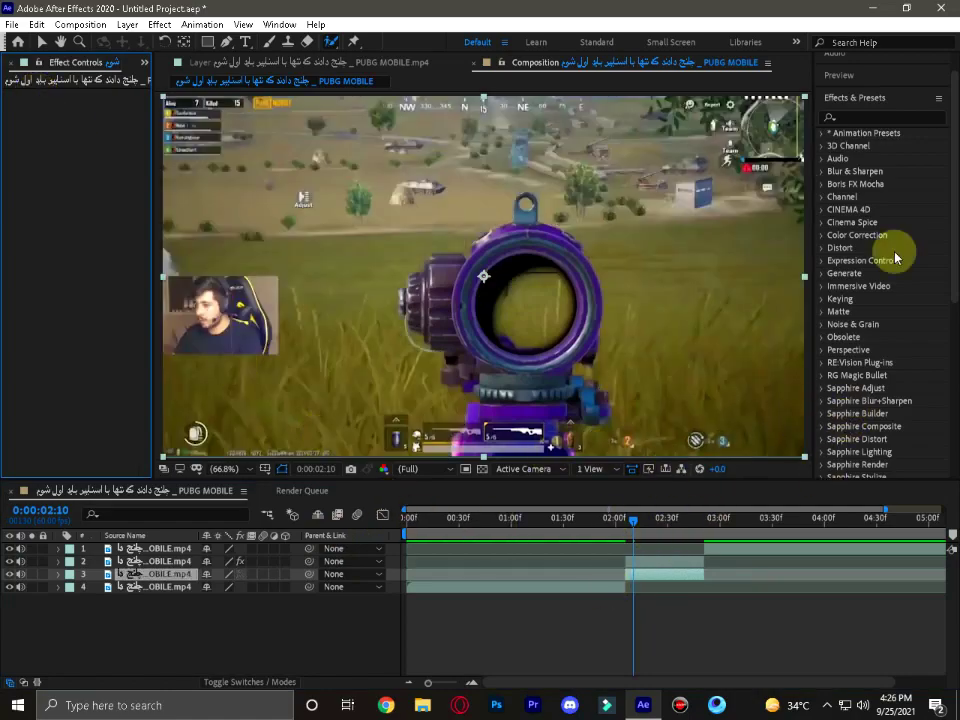
Search 'motion' in Effects & Presets and apply Motion Tile to layer 3.
{"action": "left_click", "coordinate": [885, 116]}
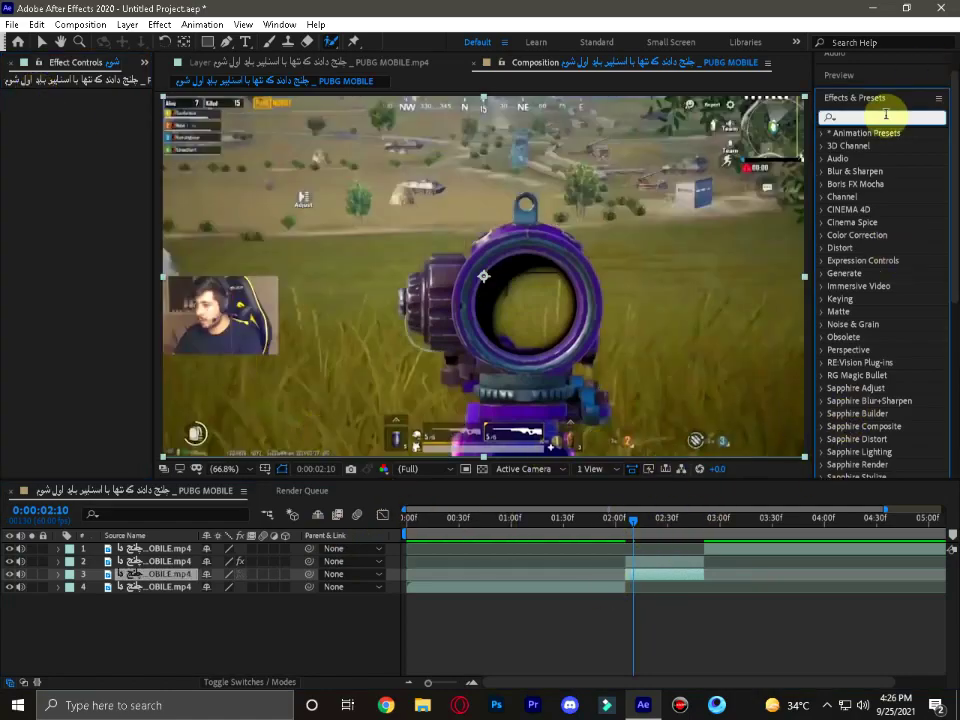
{"action": "type", "text": "motion"}
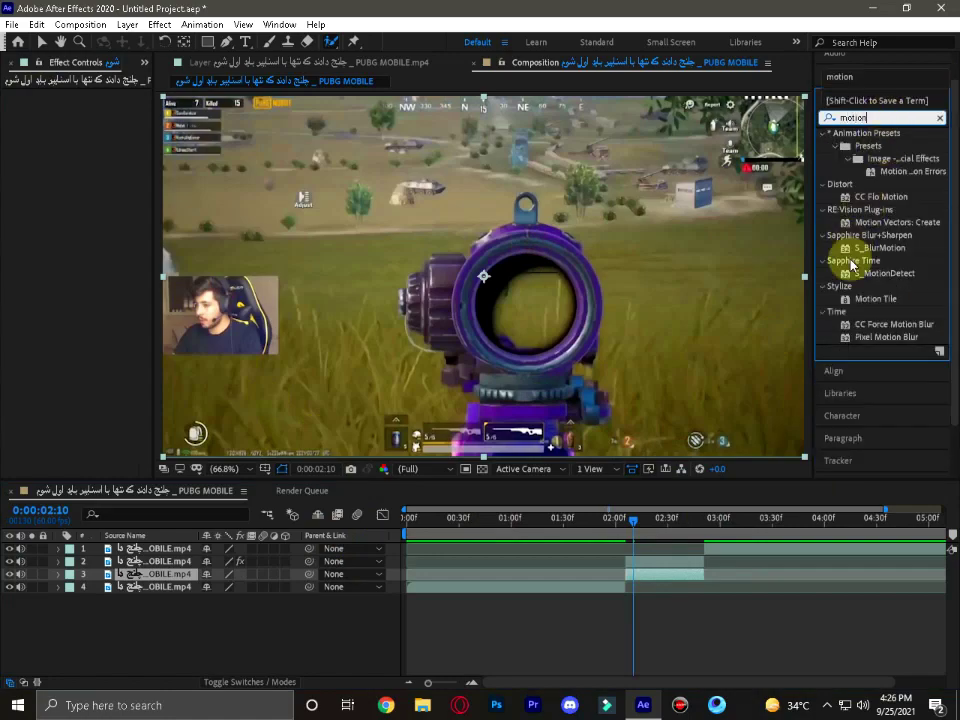
{"action": "left_click", "coordinate": [876, 298]}
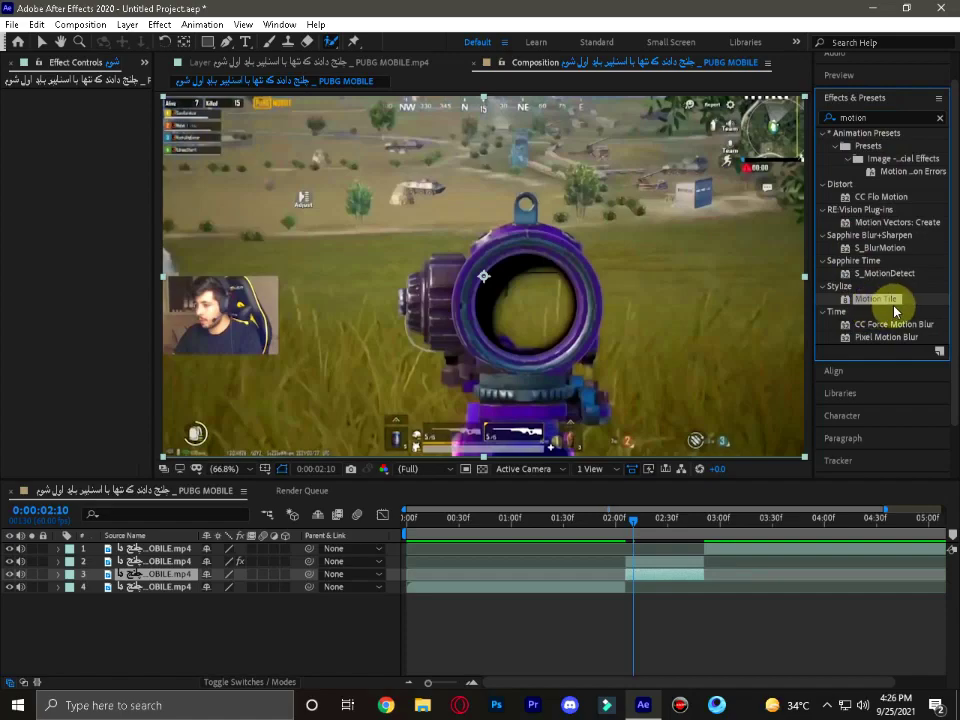
{"action": "left_click_drag", "start_coordinate": [880, 305], "coordinate": [668, 573]}
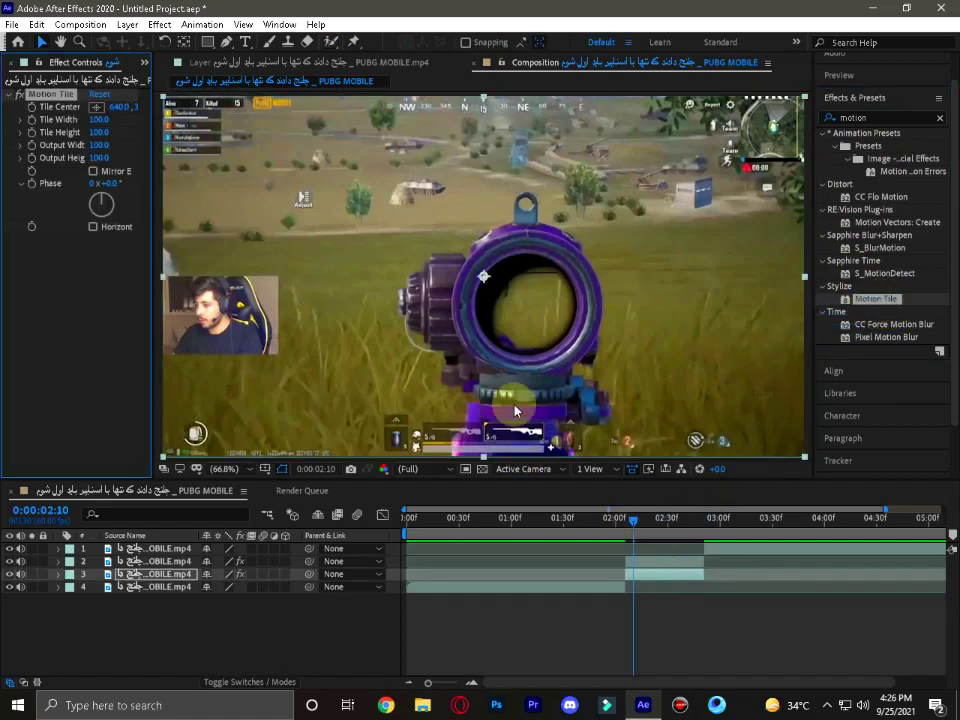
Set Motion Tile's Output Width and Output Height to 980, and return to 0:00:02:06.
{"action": "left_click_drag", "start_coordinate": [634, 528], "coordinate": [629, 535]}
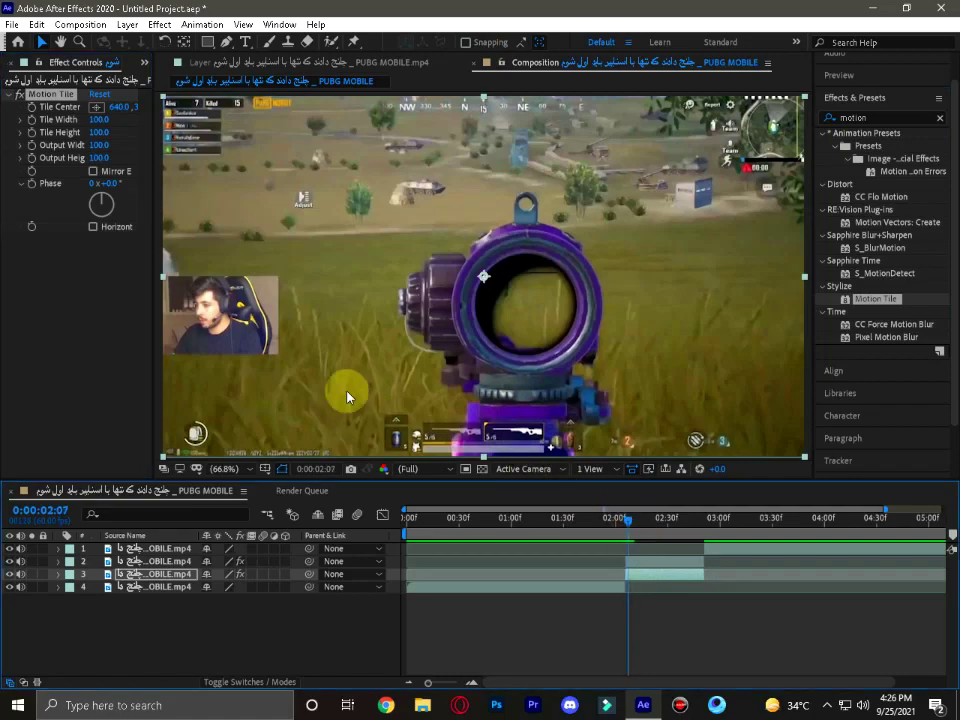
{"action": "left_click", "coordinate": [100, 145]}
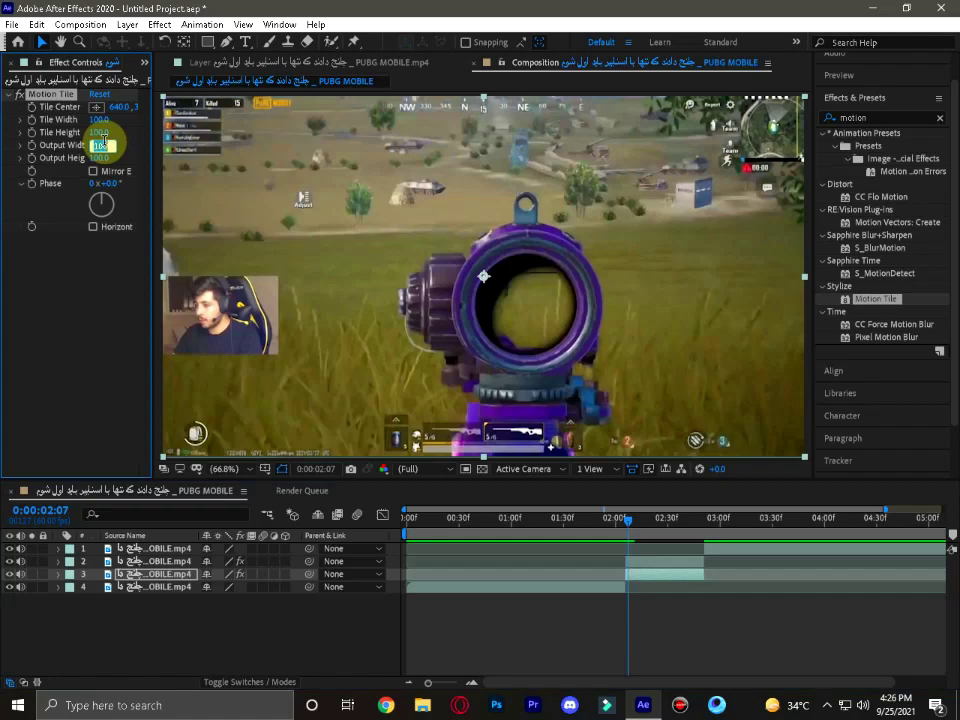
{"action": "type", "text": "980"}
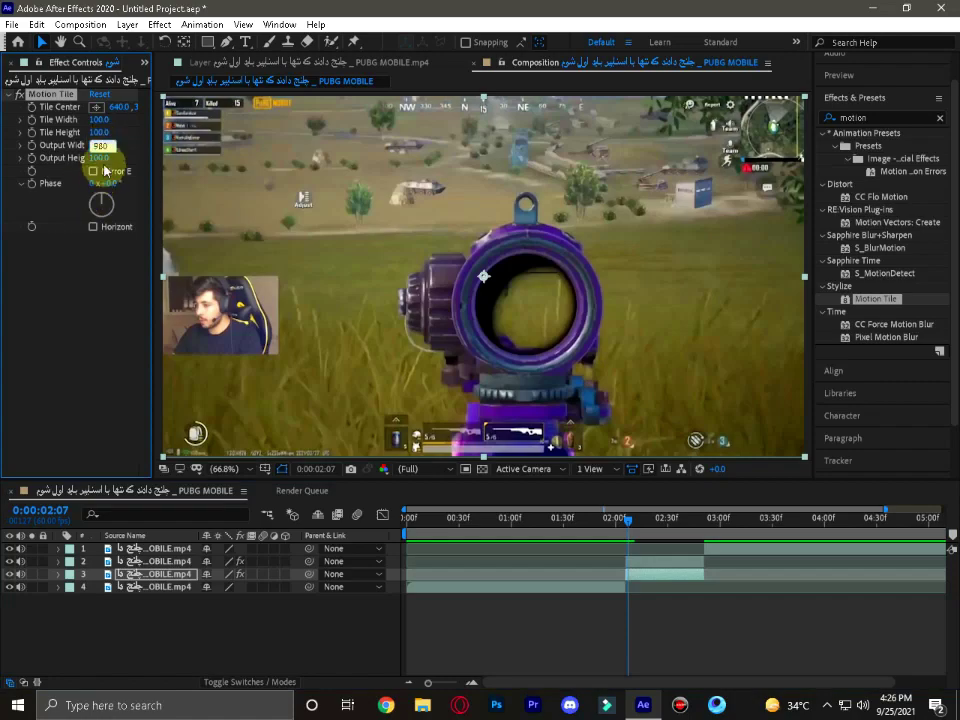
{"action": "type", "text": "980"}
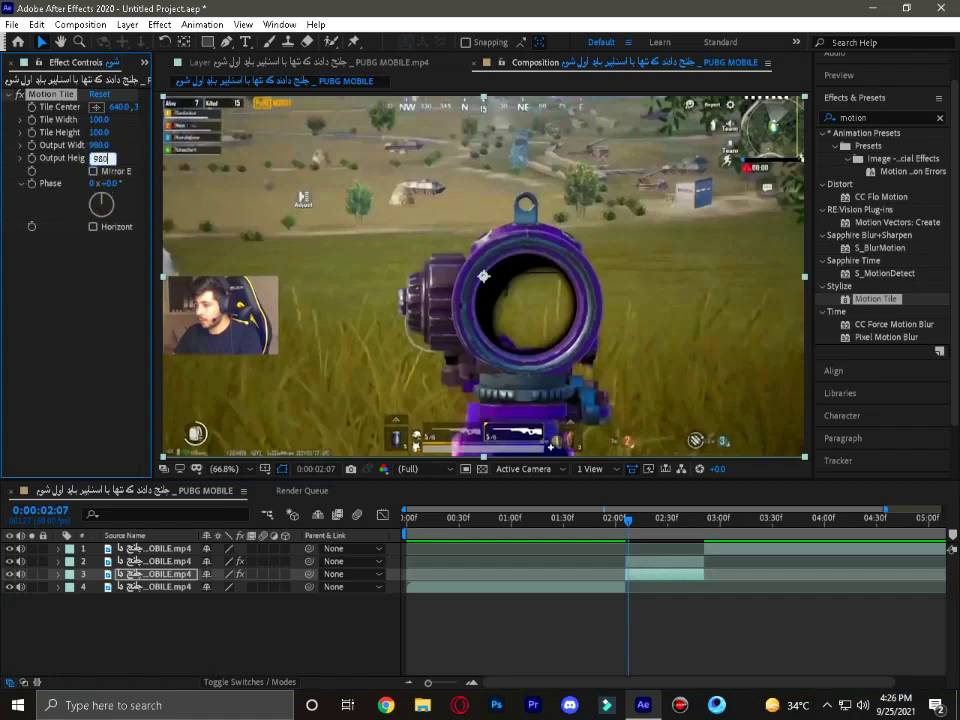
{"action": "left_click", "coordinate": [83, 285]}
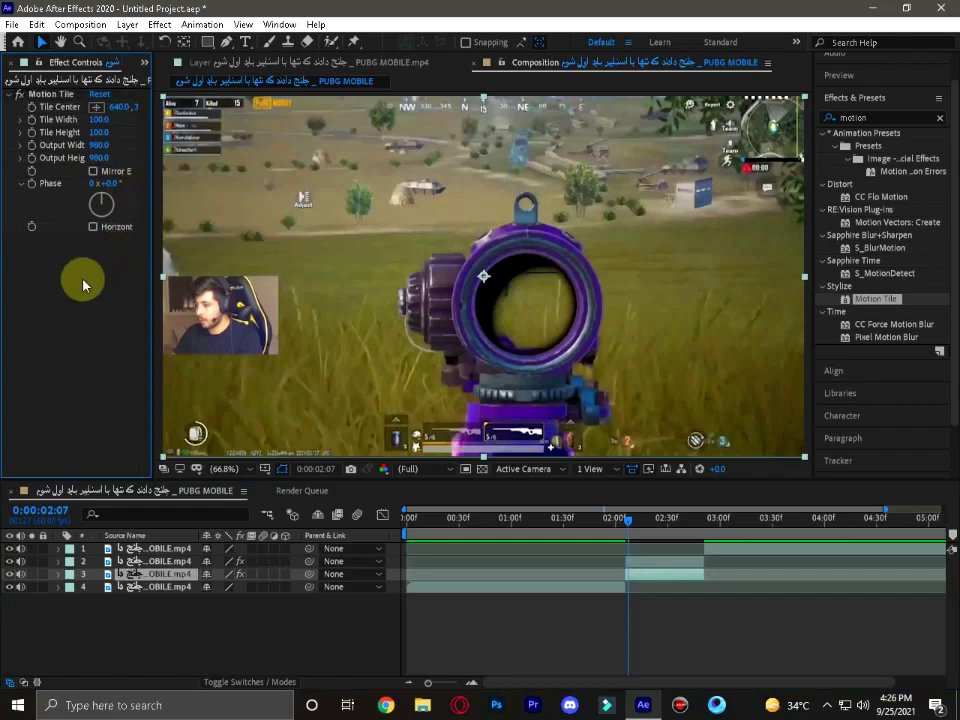
{"action": "left_click", "coordinate": [627, 522]}
{"action": "left_click_drag", "start_coordinate": [627, 526], "coordinate": [627, 528]}
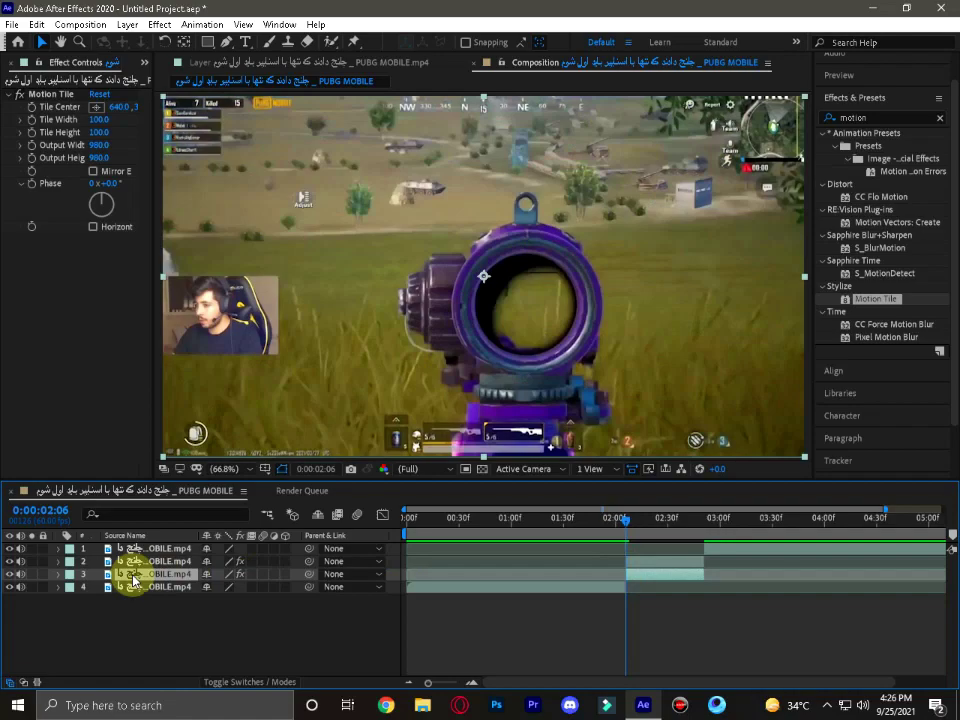
Keyframe layer 3's Position and slide it right to about 1407 at 0:00:02:50.
{"action": "key", "text": "p"}
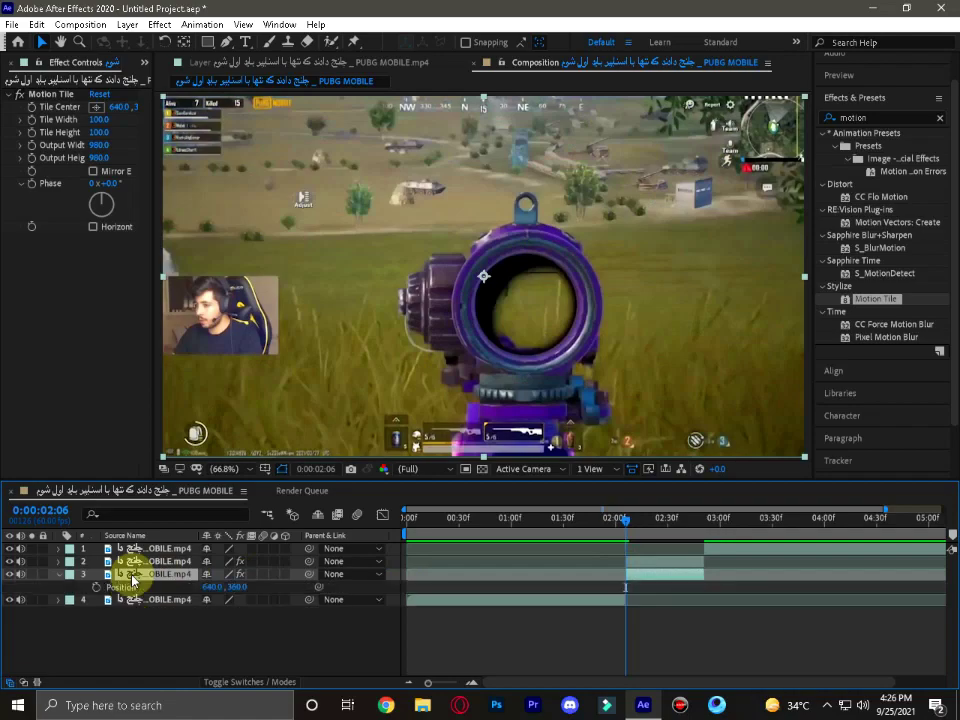
{"action": "left_click", "coordinate": [97, 588]}
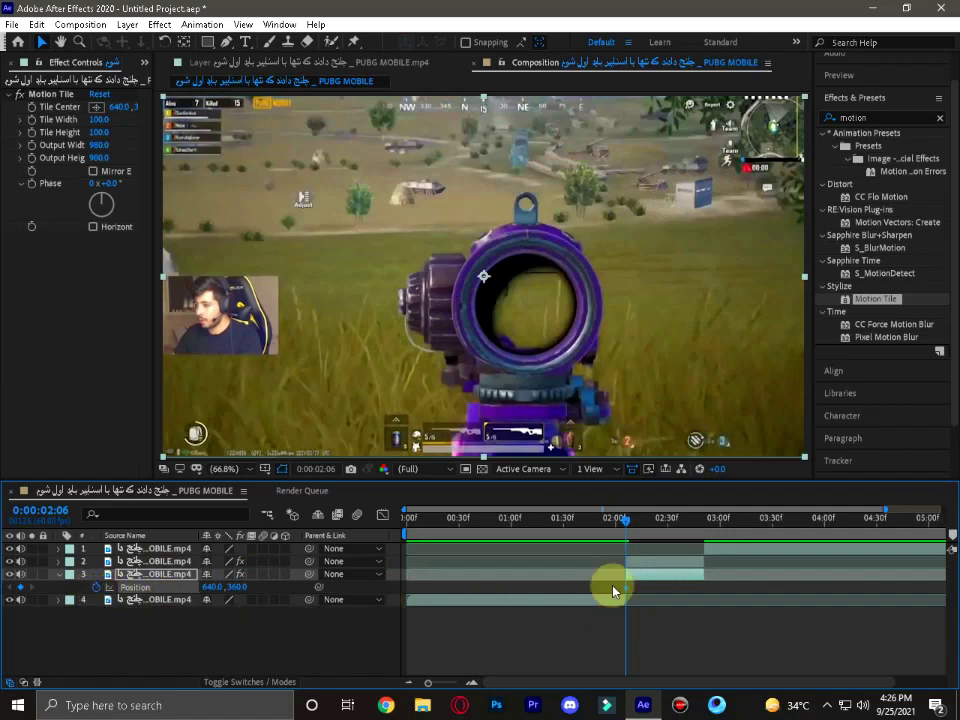
{"action": "left_click_drag", "start_coordinate": [629, 525], "coordinate": [709, 536]}
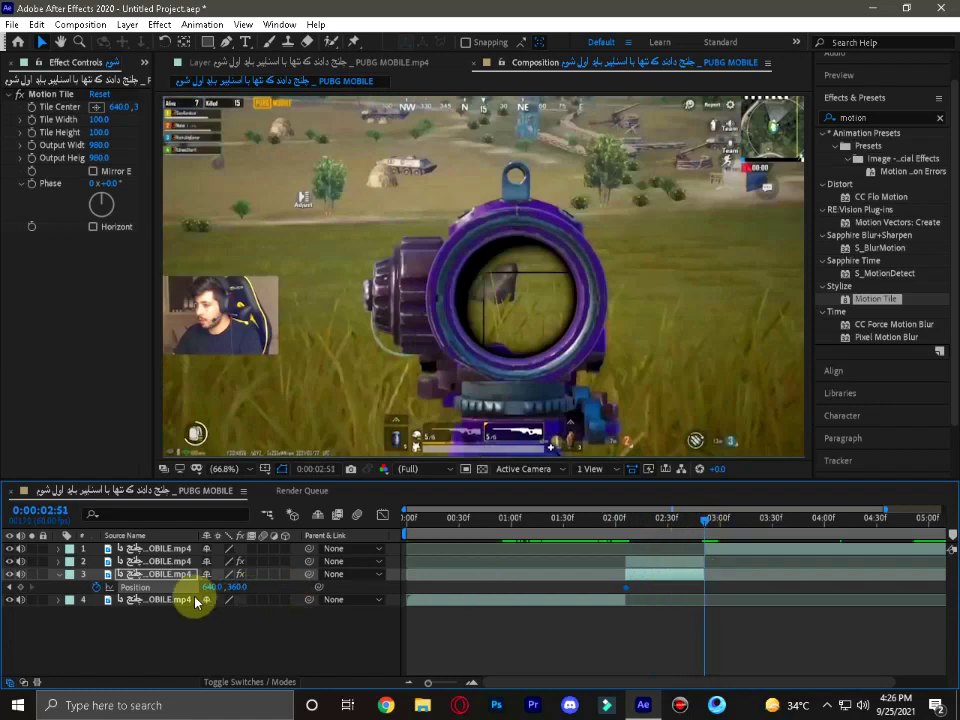
{"action": "left_click_drag", "start_coordinate": [210, 587], "coordinate": [611, 574]}
{"action": "left_click_drag", "start_coordinate": [216, 587], "coordinate": [705, 557]}
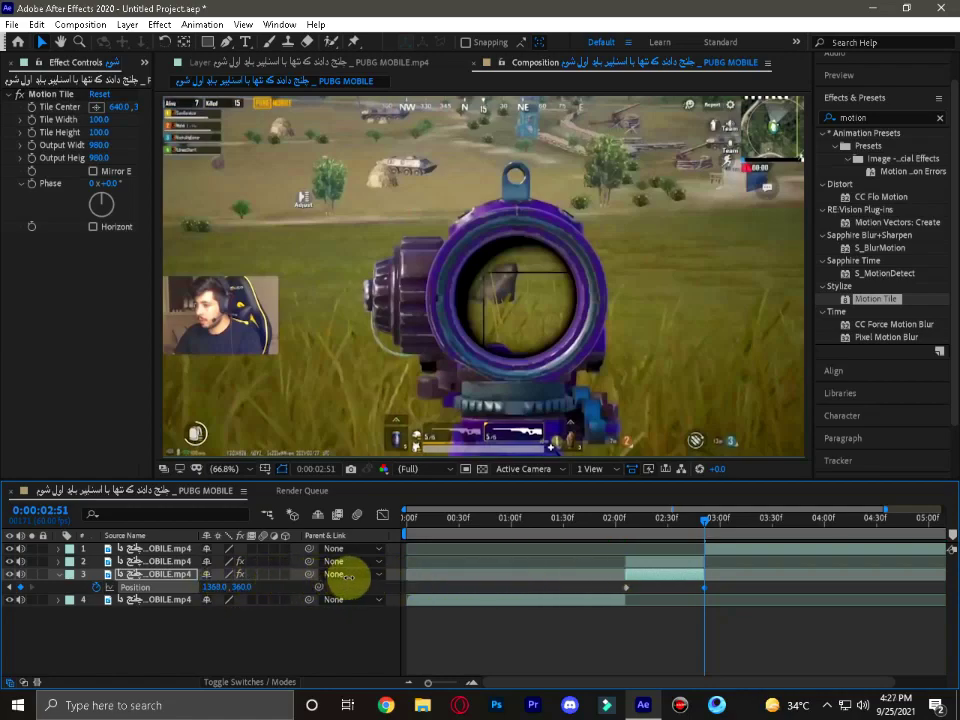
Push the end Position further right to 2085, 360 and preview the sideways slide.
{"action": "left_click", "coordinate": [634, 535]}
{"action": "left_click_drag", "start_coordinate": [634, 535], "coordinate": [705, 528]}
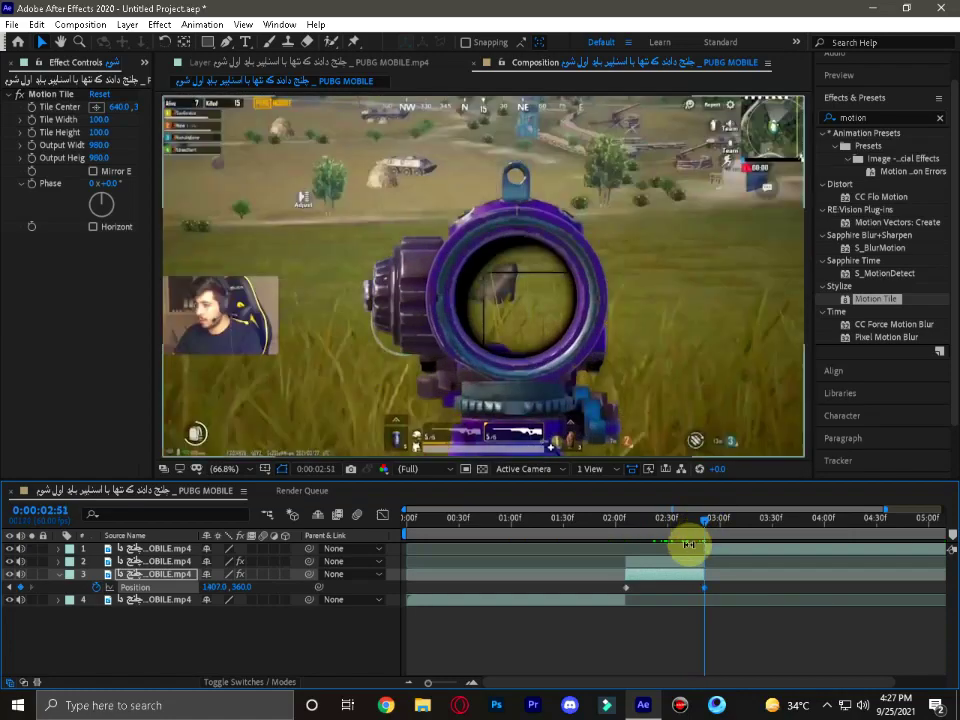
{"action": "left_click_drag", "start_coordinate": [214, 588], "coordinate": [240, 584]}
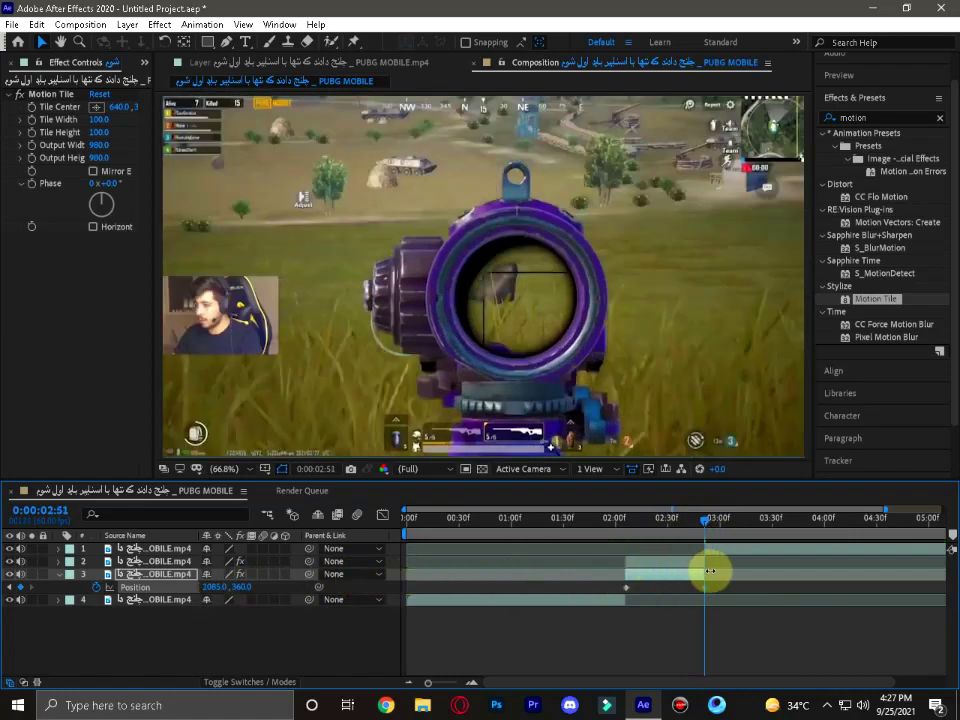
{"action": "left_click", "coordinate": [630, 523]}
{"action": "left_click_drag", "start_coordinate": [628, 529], "coordinate": [705, 517]}
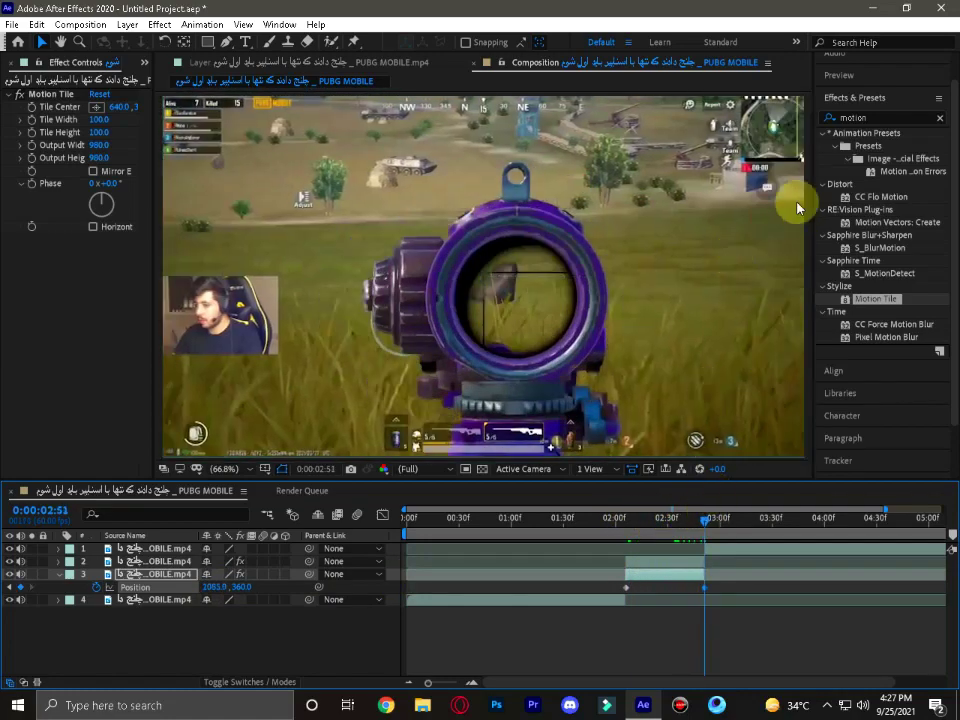
Search 'directi' in Effects & Presets and apply Directional Blur to layer 3.
{"action": "left_click", "coordinate": [893, 117]}
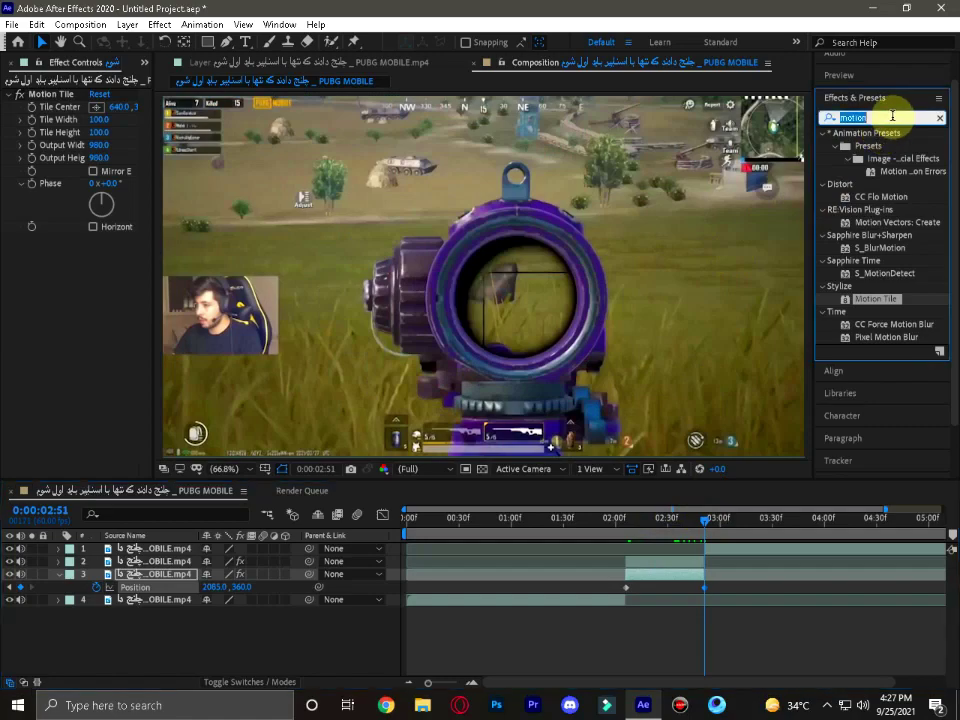
{"action": "key", "text": "BackSpace"}
{"action": "type", "text": "directi"}
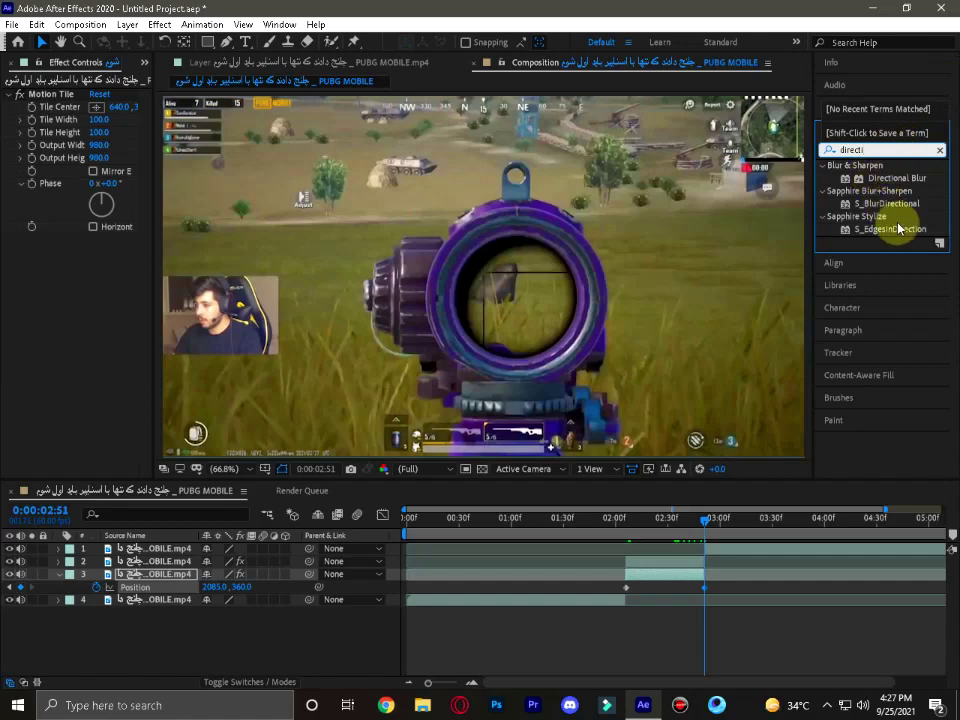
{"action": "left_click_drag", "start_coordinate": [897, 178], "coordinate": [667, 580]}
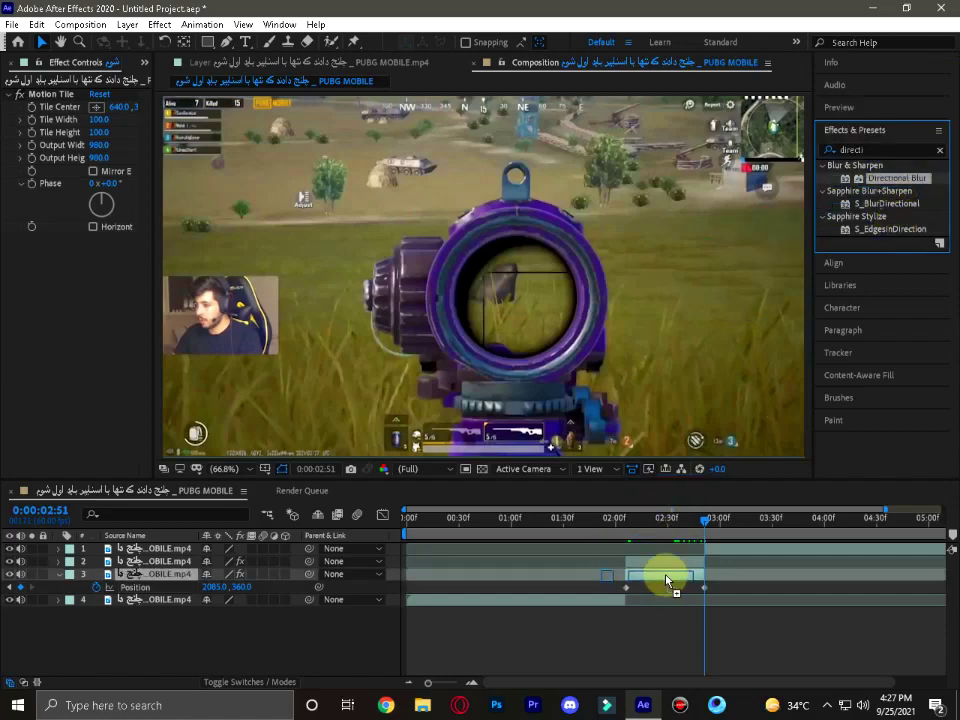
At 0:00:02:16, set the Directional Blur Direction to 90°.
{"action": "left_click", "coordinate": [636, 521]}
{"action": "left_click", "coordinate": [644, 518]}
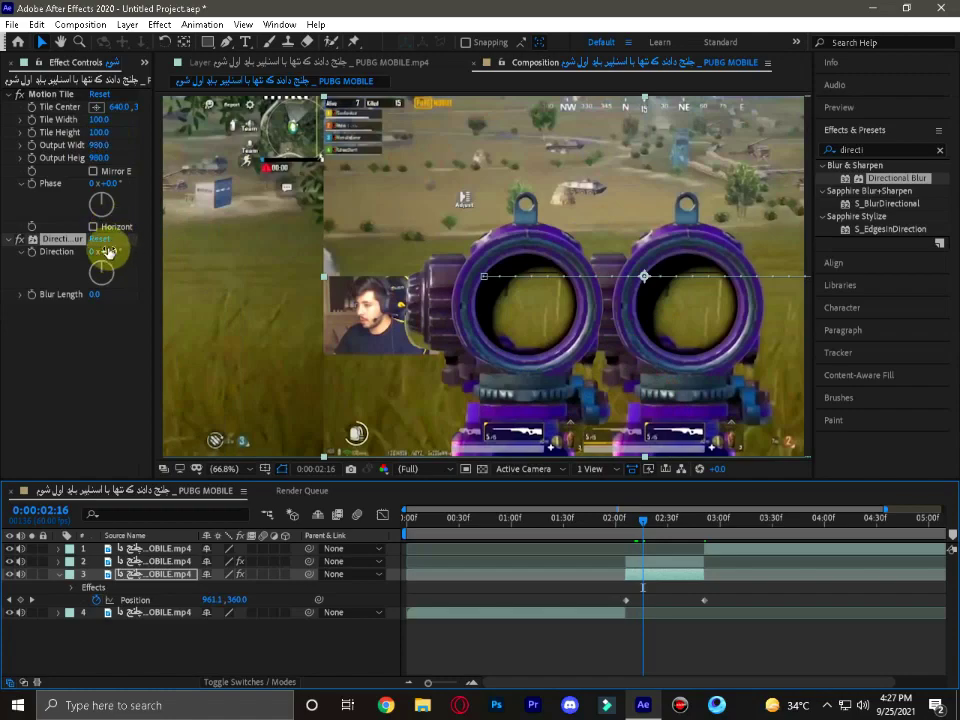
{"action": "left_click_drag", "start_coordinate": [110, 255], "coordinate": [167, 237]}
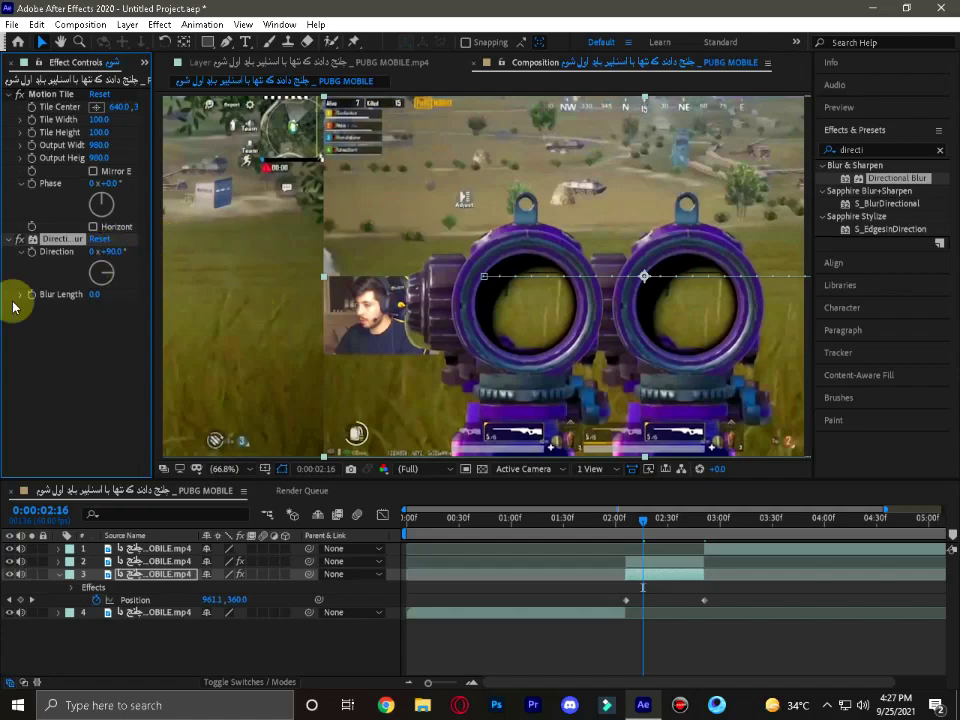
Set Directional Blur's Blur Length to 328.1.
{"action": "mouse_move", "coordinate": [93, 294]}
{"action": "left_mouse_down"}
{"action": "mouse_move", "coordinate": [955, 263]}
{"action": "mouse_move", "coordinate": [950, 270]}
{"action": "left_mouse_up"}
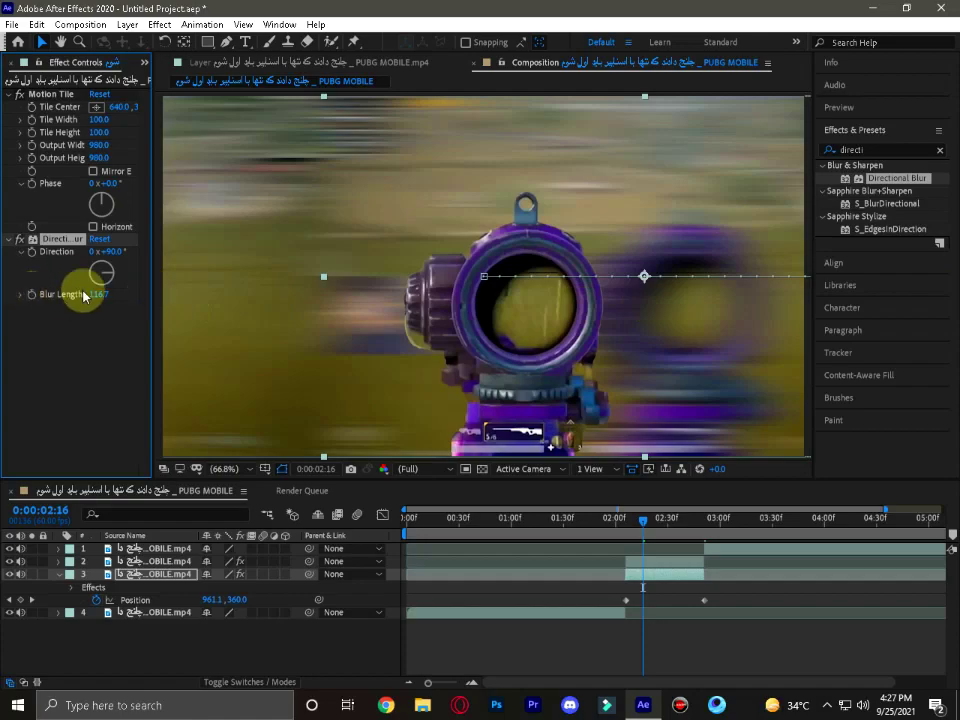
{"action": "mouse_move", "coordinate": [249, 285]}
{"action": "left_mouse_down"}
{"action": "mouse_move", "coordinate": [181, 328]}
{"action": "mouse_move", "coordinate": [711, 300]}
{"action": "left_mouse_up"}
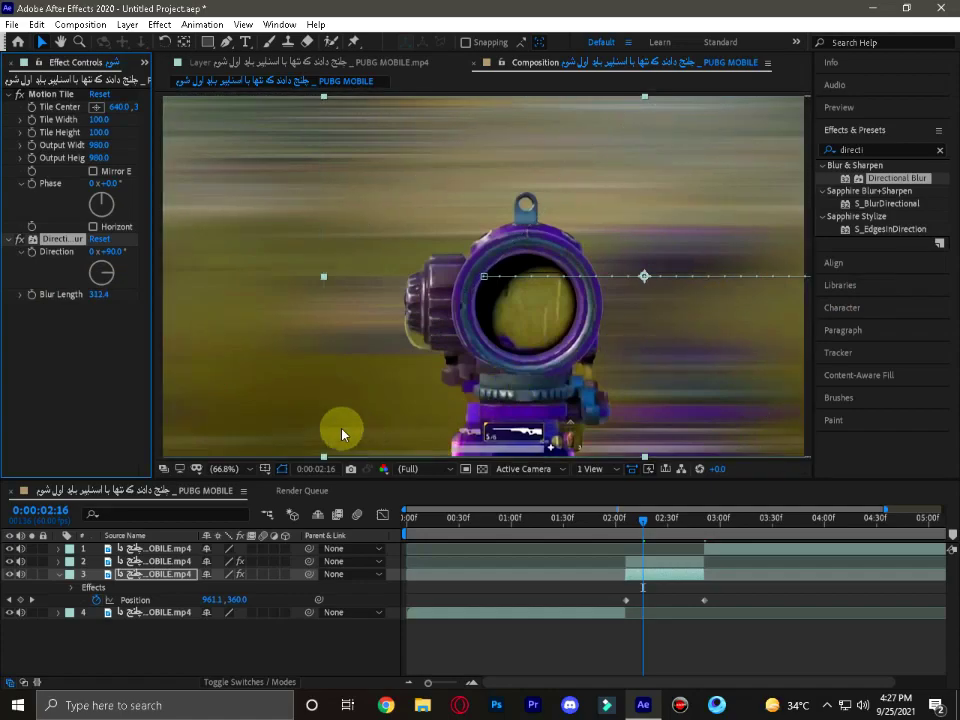
{"action": "left_click_drag", "start_coordinate": [100, 294], "coordinate": [225, 296]}
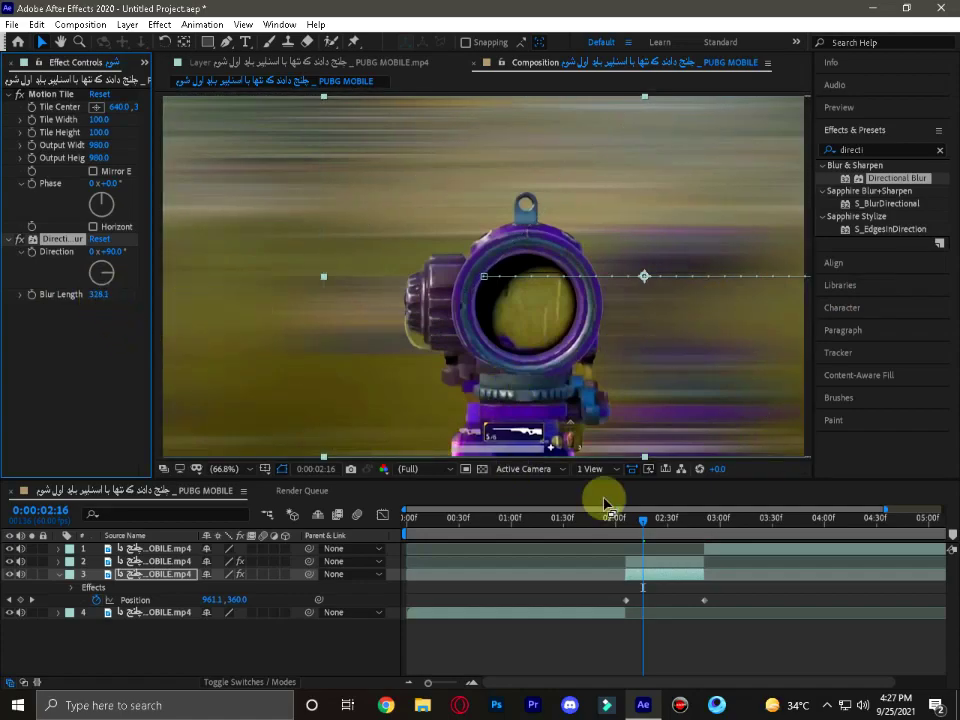
Move the playhead back through 02:08 to the first Position keyframe.
{"action": "left_click_drag", "start_coordinate": [643, 528], "coordinate": [641, 527]}
{"action": "left_click_drag", "start_coordinate": [626, 537], "coordinate": [634, 545]}
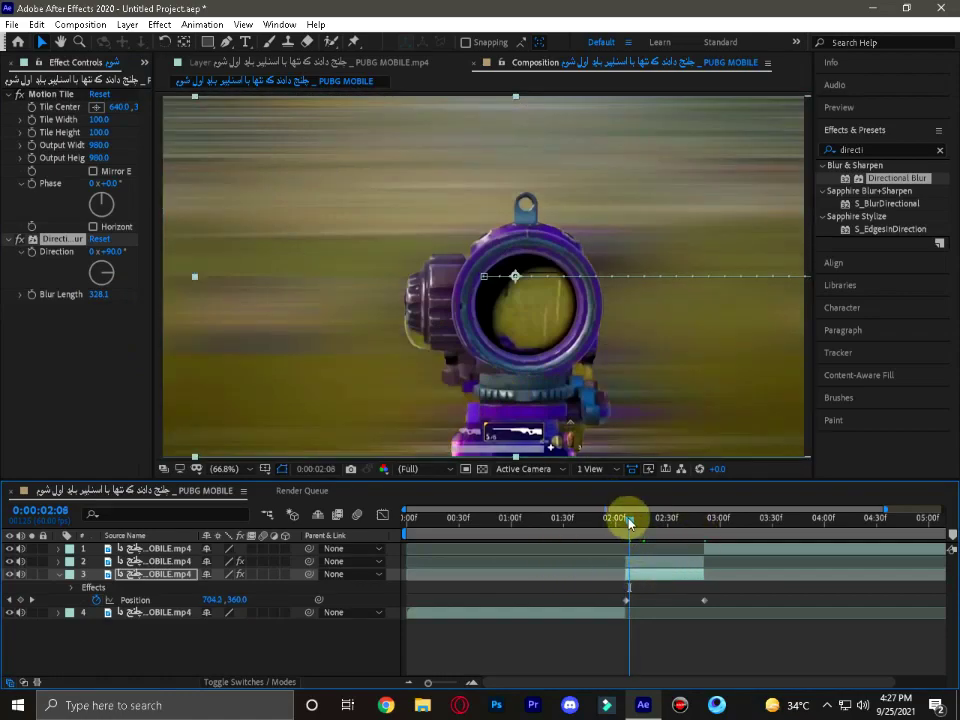
{"action": "left_click", "coordinate": [629, 527]}
{"action": "left_click", "coordinate": [626, 520]}
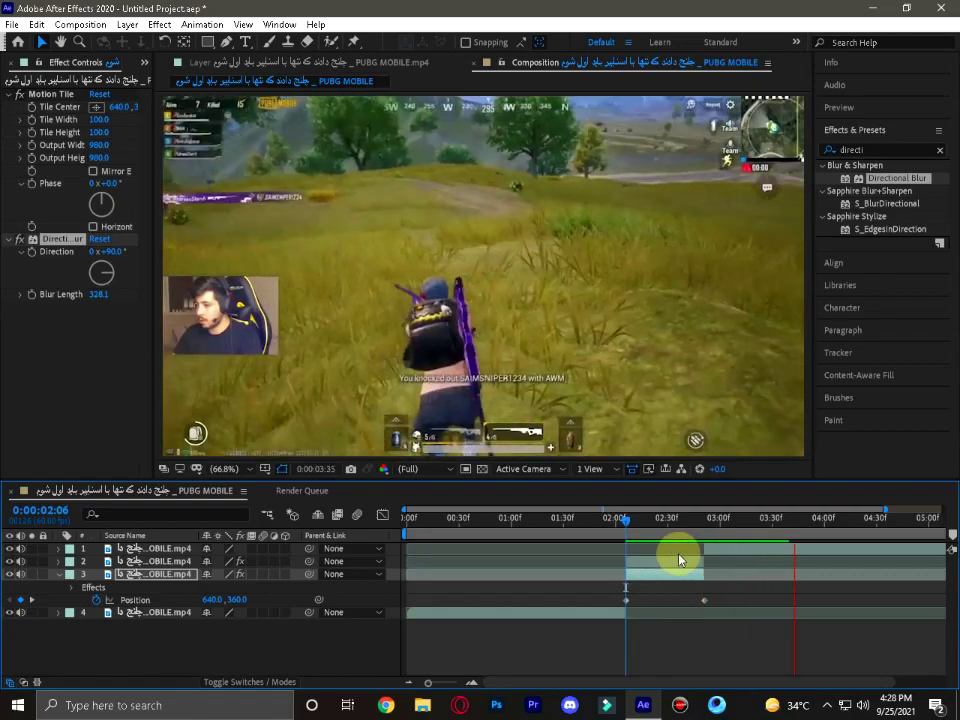
{"action": "key", "text": "space"}
{"action": "left_click_drag", "start_coordinate": [639, 524], "coordinate": [629, 533]}
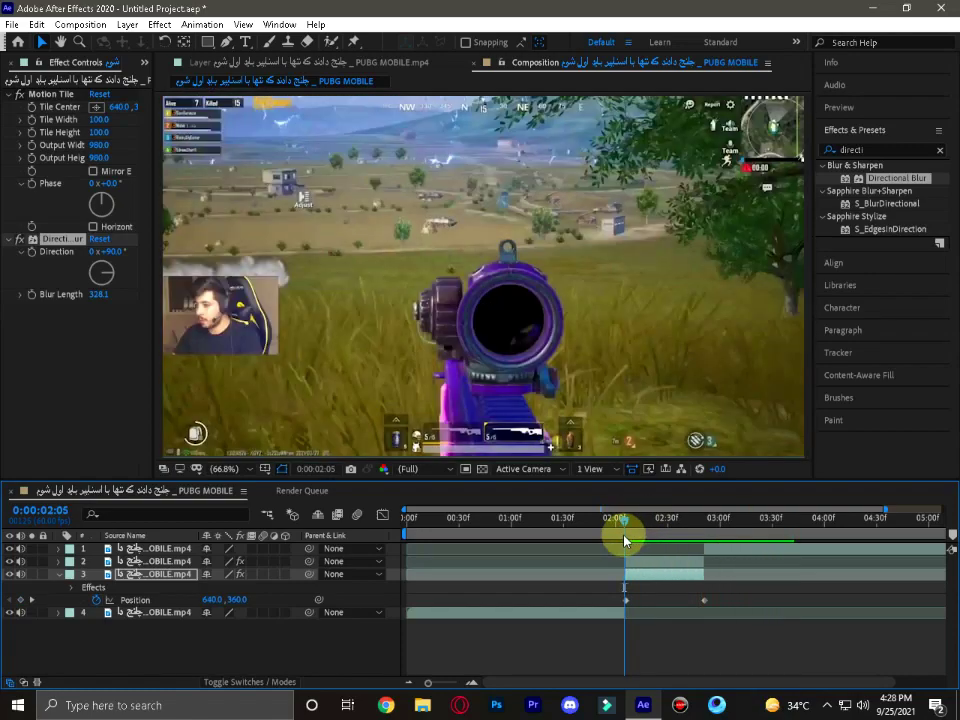
{"action": "key", "text": "space"}
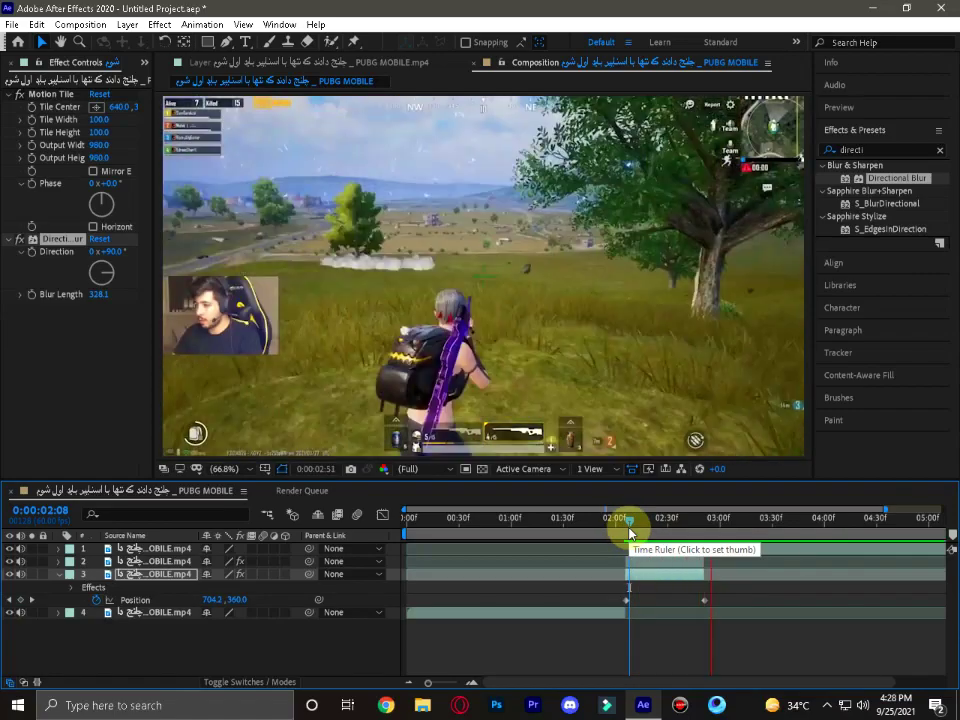
{"action": "left_click", "coordinate": [629, 532]}
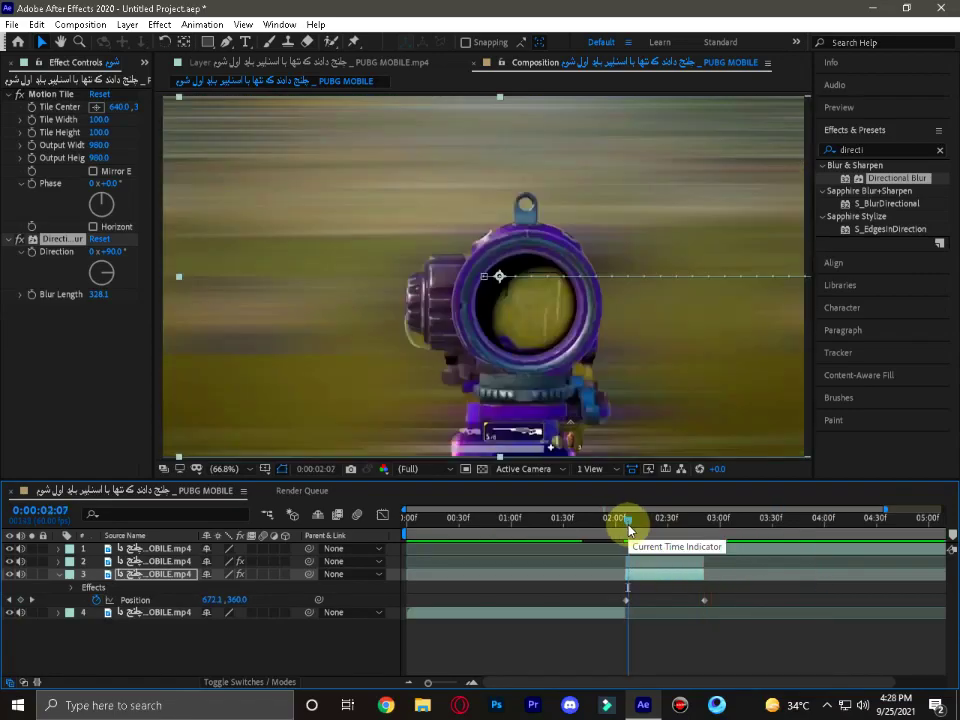
{"action": "key", "text": "space"}
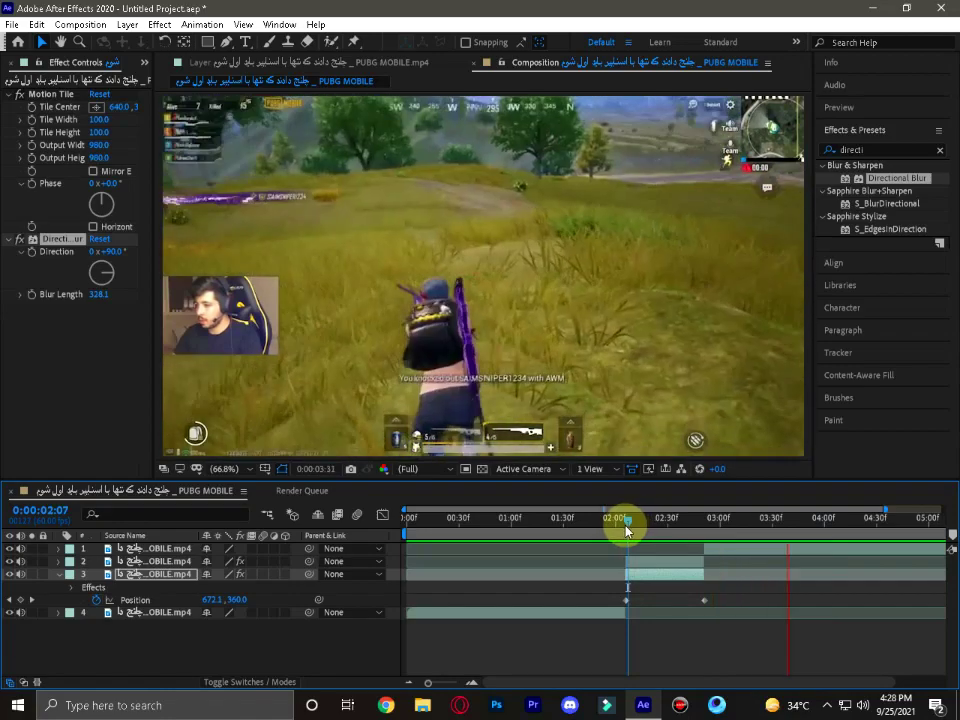
{"action": "left_click", "coordinate": [575, 532]}
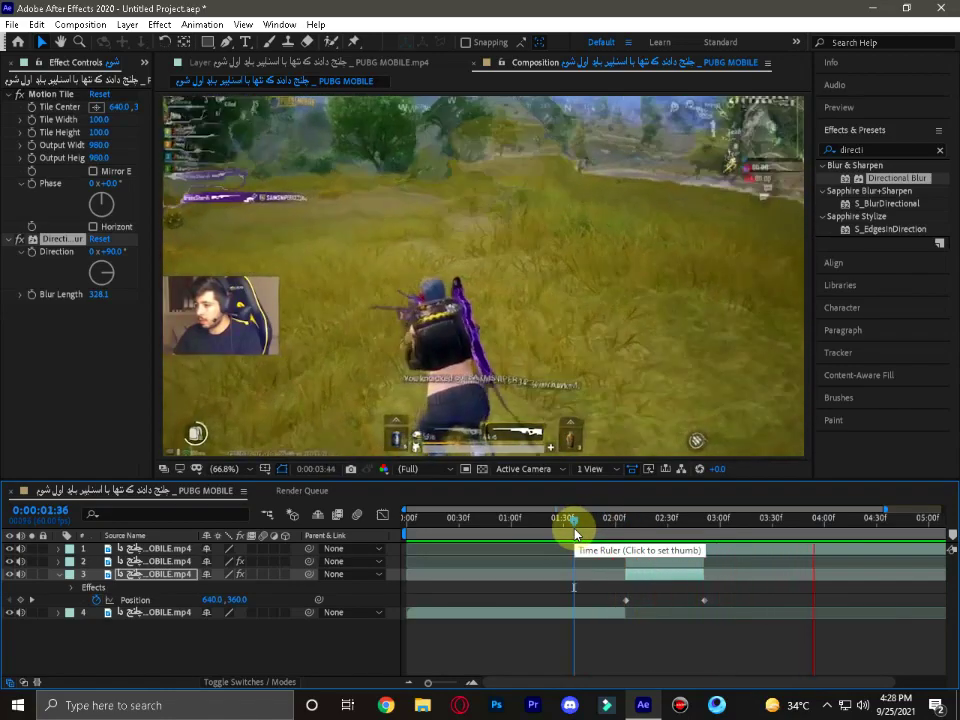
{"action": "mouse_move", "coordinate": [575, 532]}
{"action": "left_mouse_down"}
{"action": "mouse_move", "coordinate": [628, 527]}
{"action": "mouse_move", "coordinate": [623, 533]}
{"action": "left_mouse_up"}
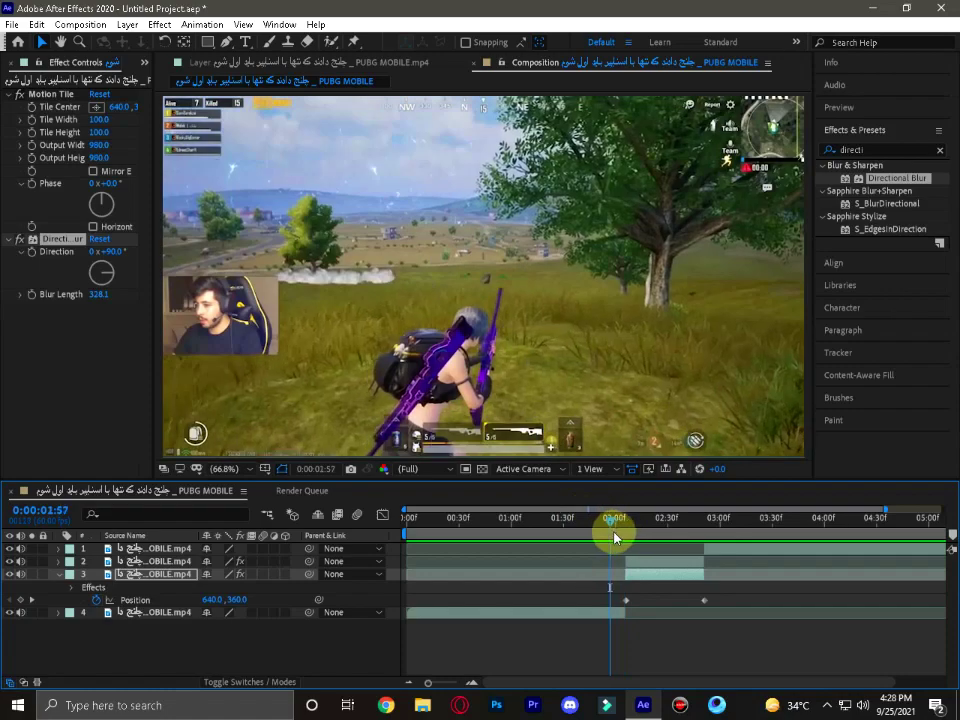
{"action": "left_click_drag", "start_coordinate": [623, 533], "coordinate": [605, 560]}
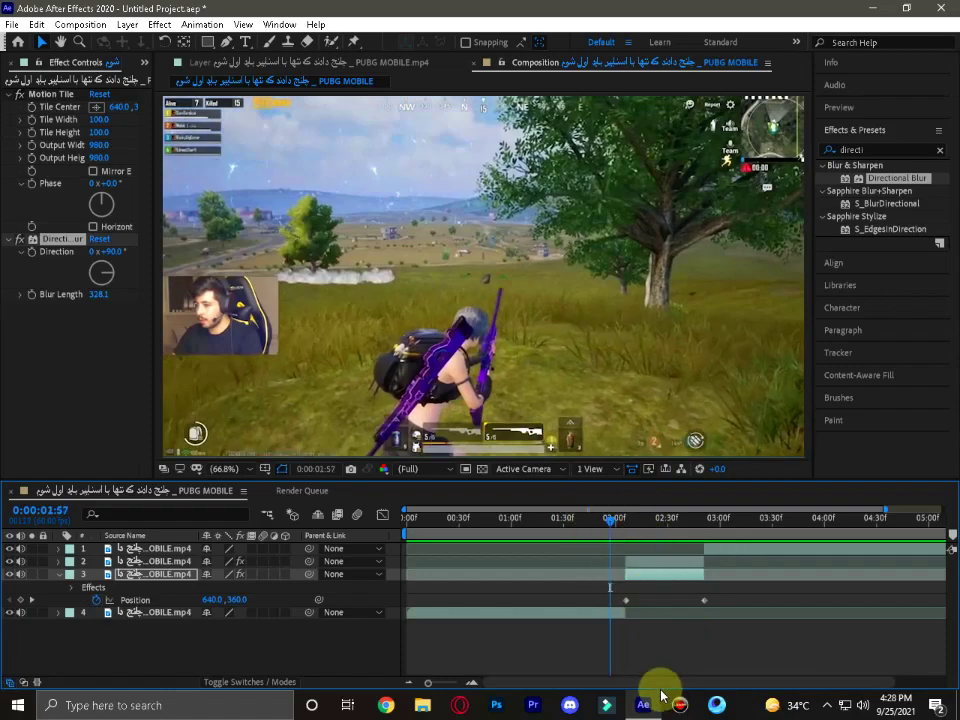
{"action": "key", "text": "space"}
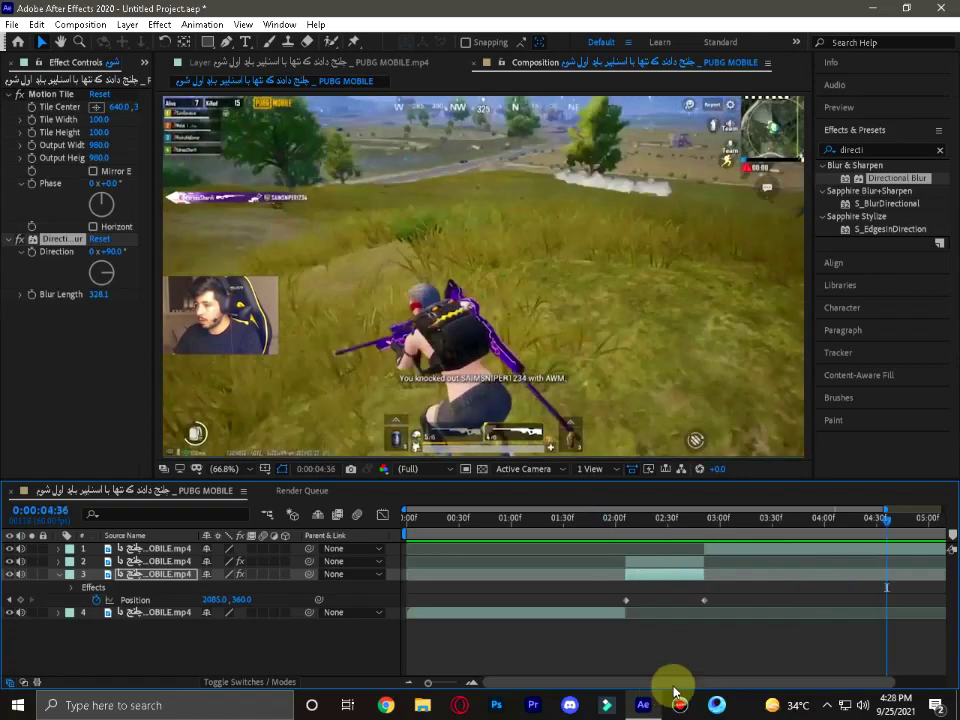
{"action": "key", "text": "space"}
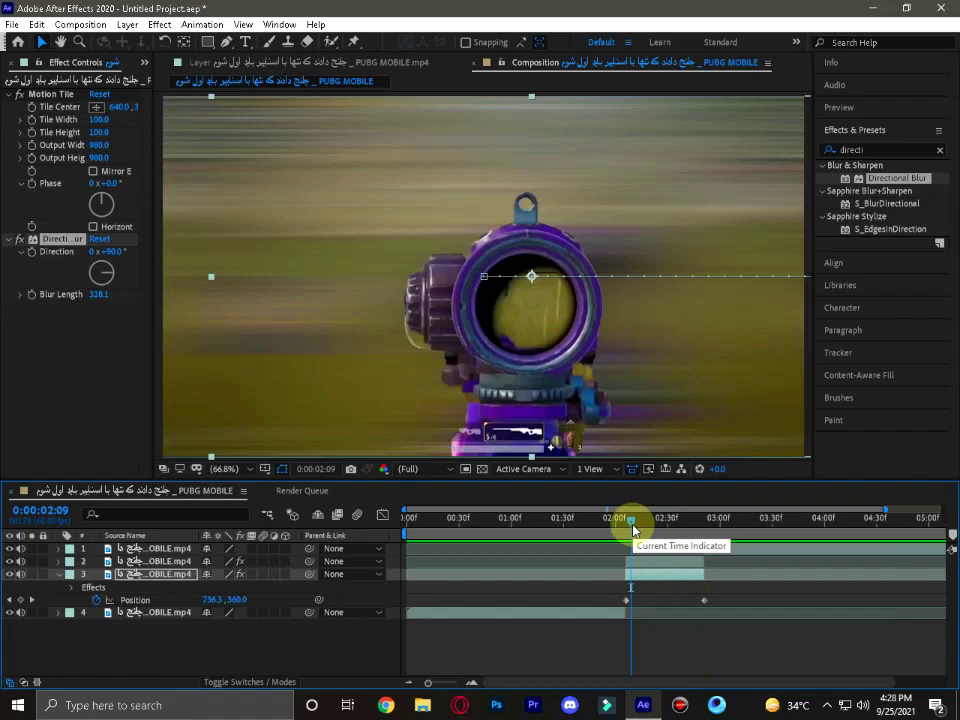
{"action": "key", "text": "ctrl+z"}
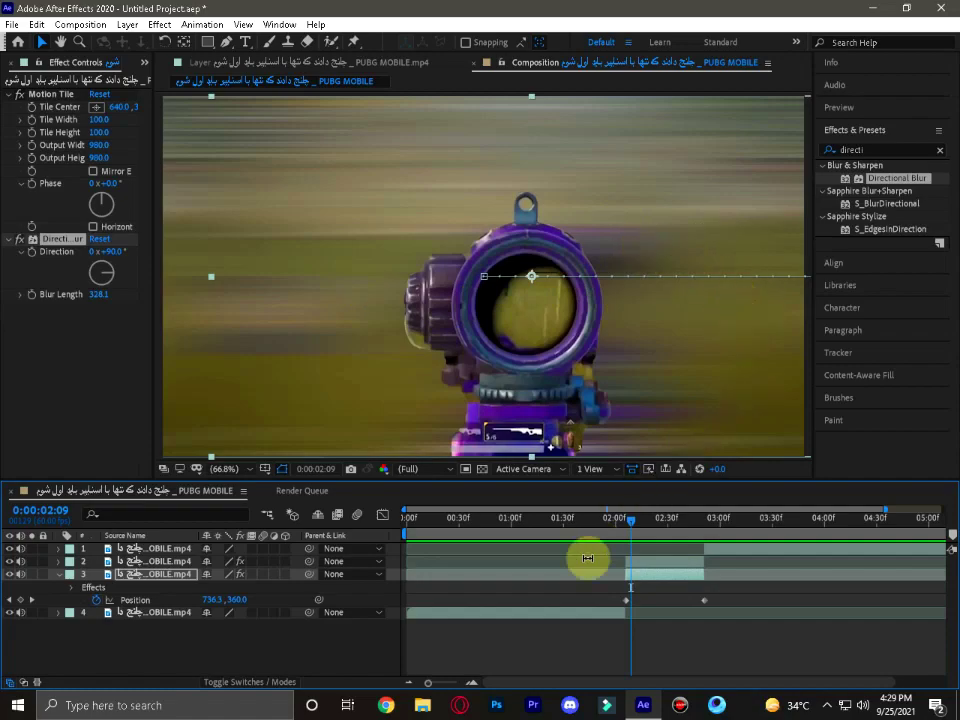
{"action": "mouse_move", "coordinate": [632, 527]}
{"action": "left_mouse_down"}
{"action": "mouse_move", "coordinate": [679, 523]}
{"action": "mouse_move", "coordinate": [584, 527]}
{"action": "left_mouse_up"}
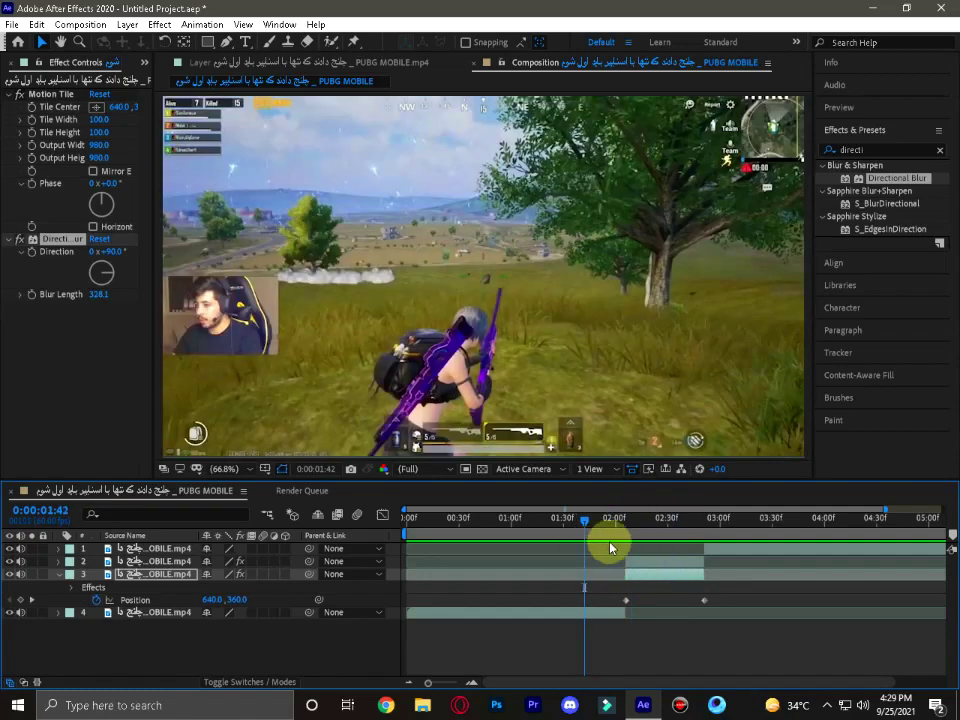